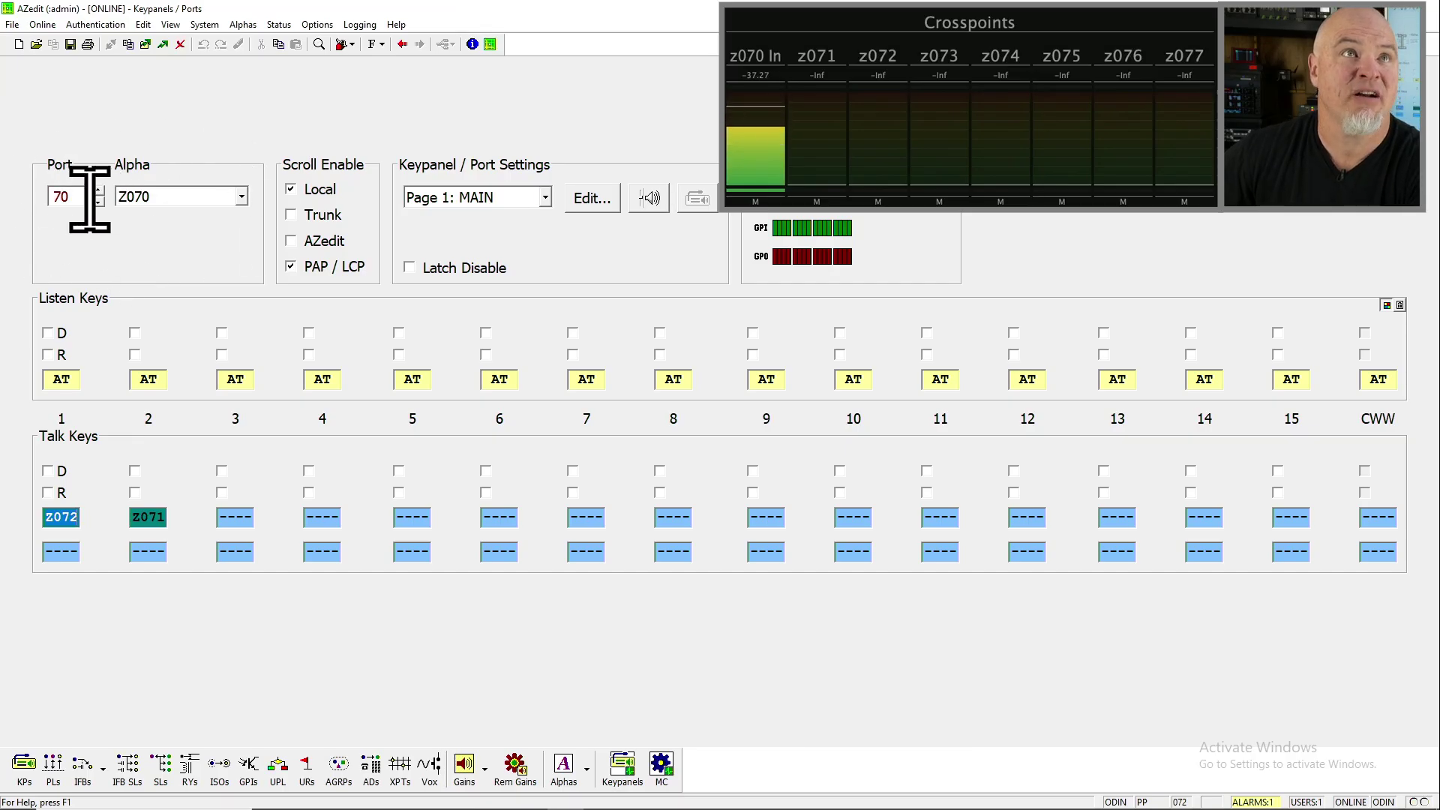
# Turn on port 70's talk key 2 (Z071) so its audio reaches output 71.
pyautogui.click(146, 517)
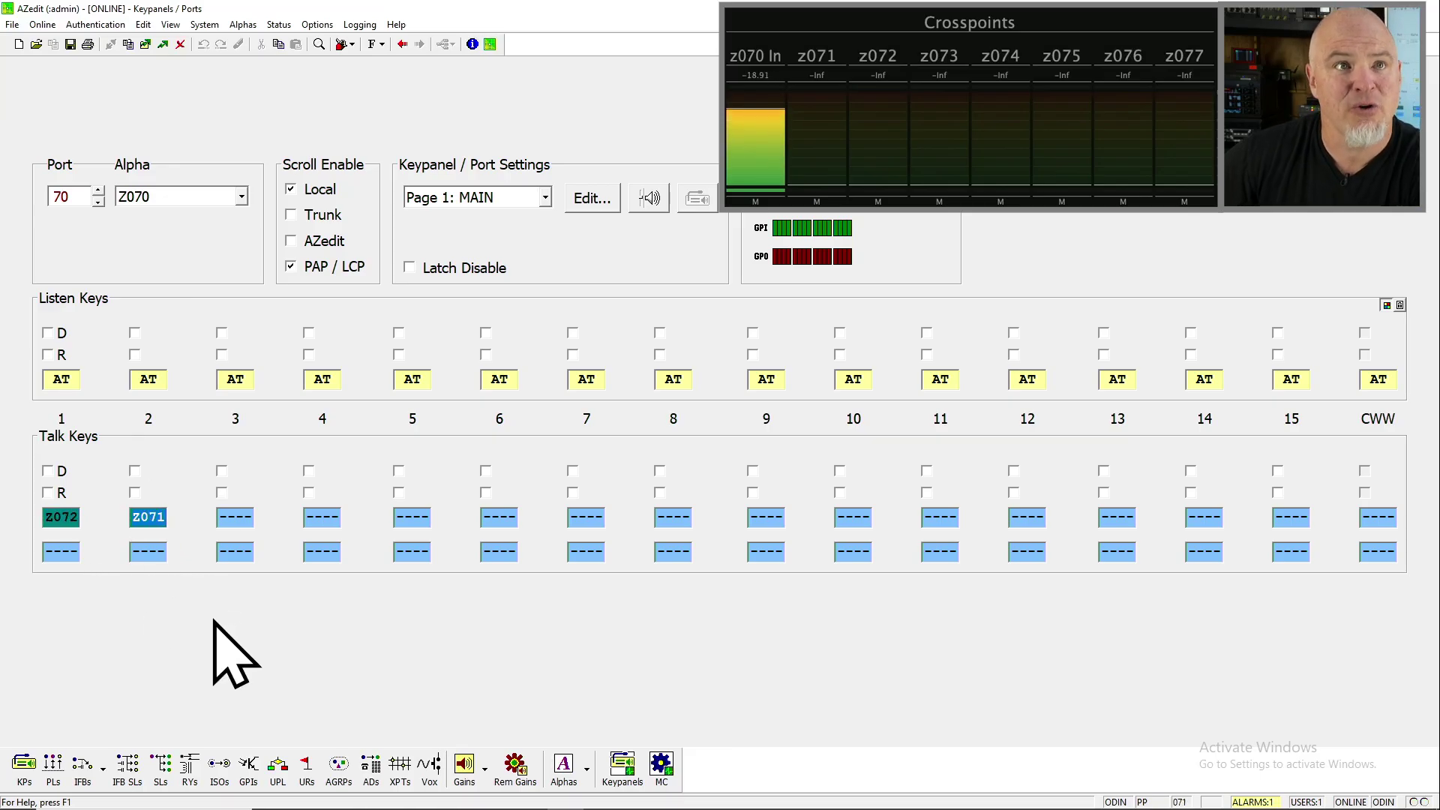
pyautogui.rightClick(142, 522)
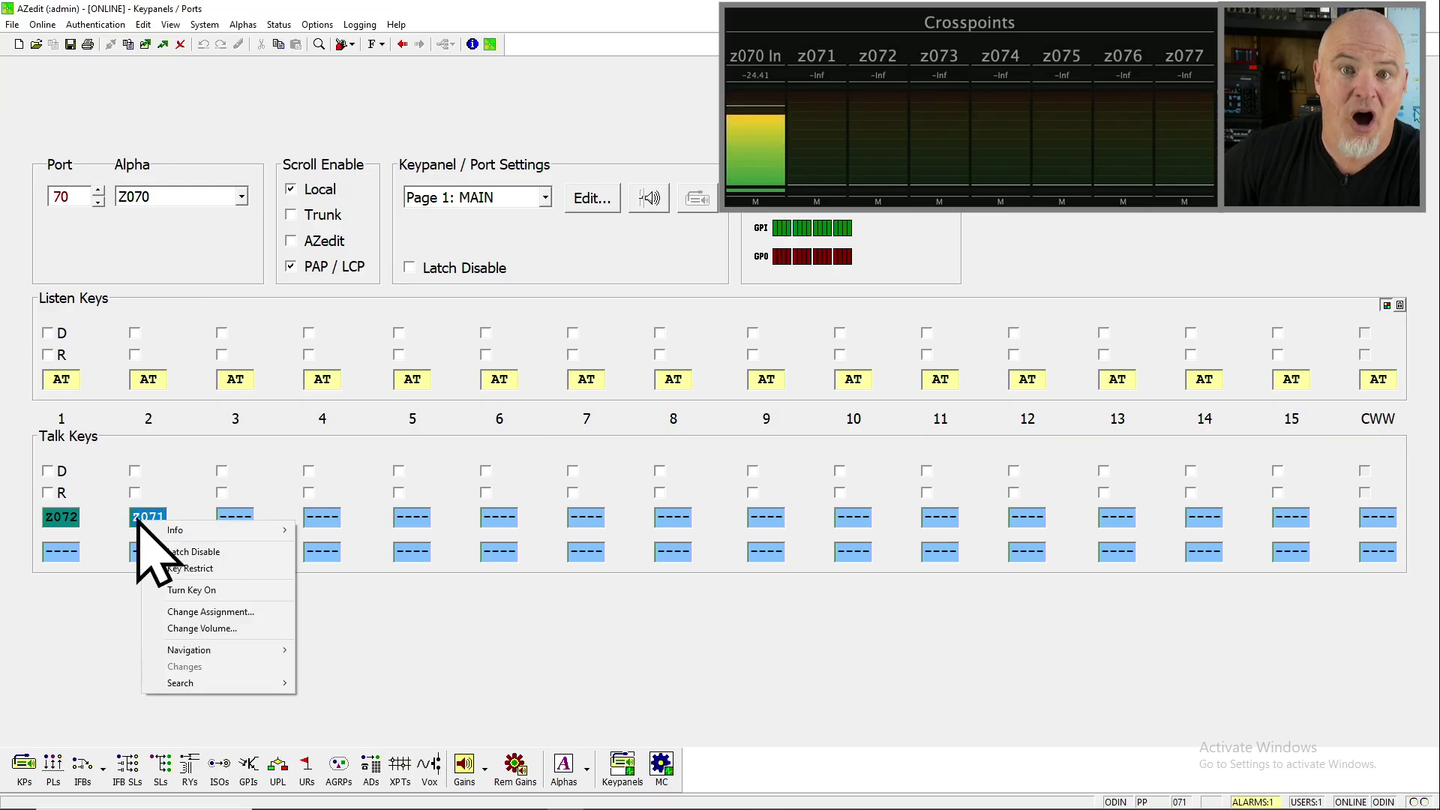
pyautogui.click(221, 591)
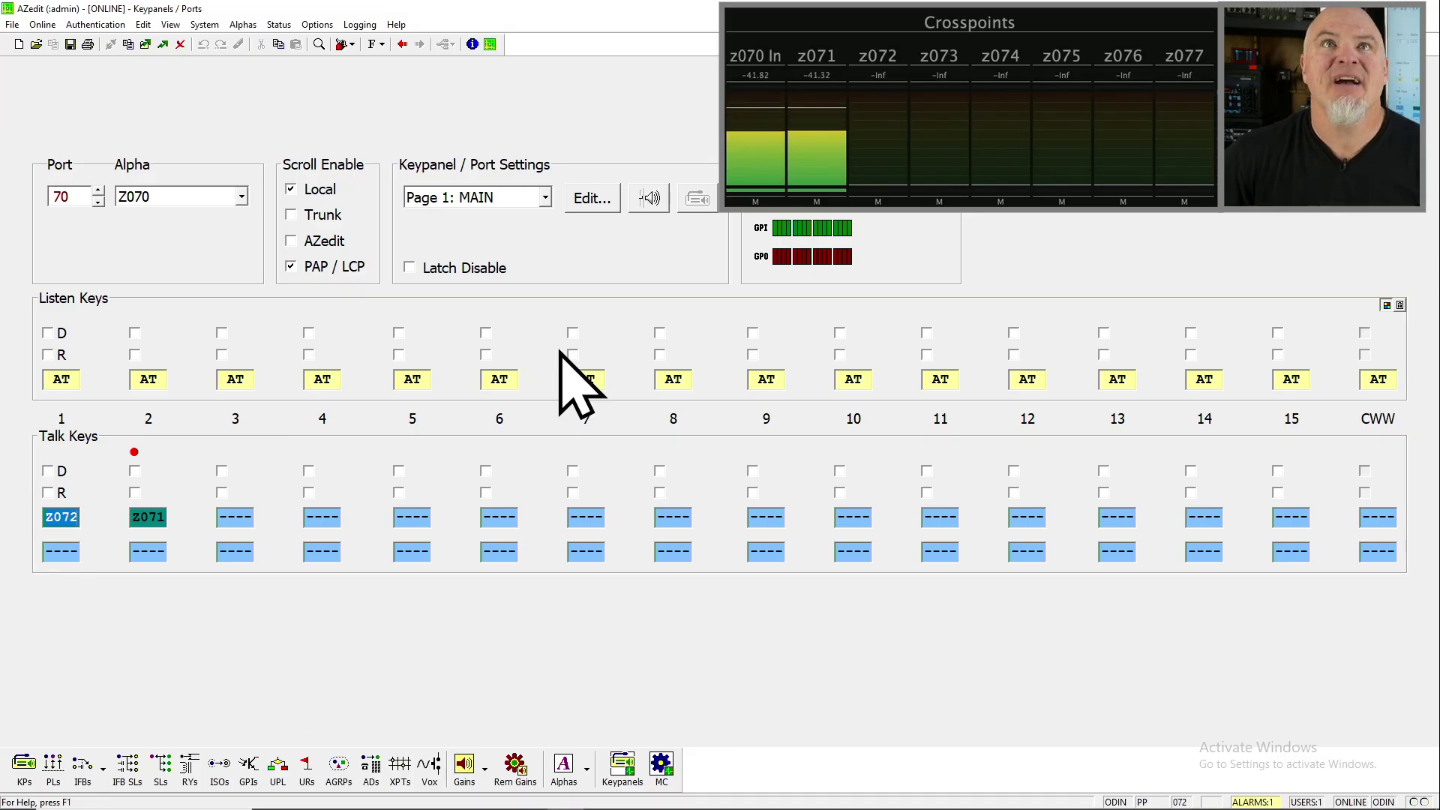
# Check Enable VOX in port 70's configuration and send the change to the intercom.
pyautogui.click(585, 202)
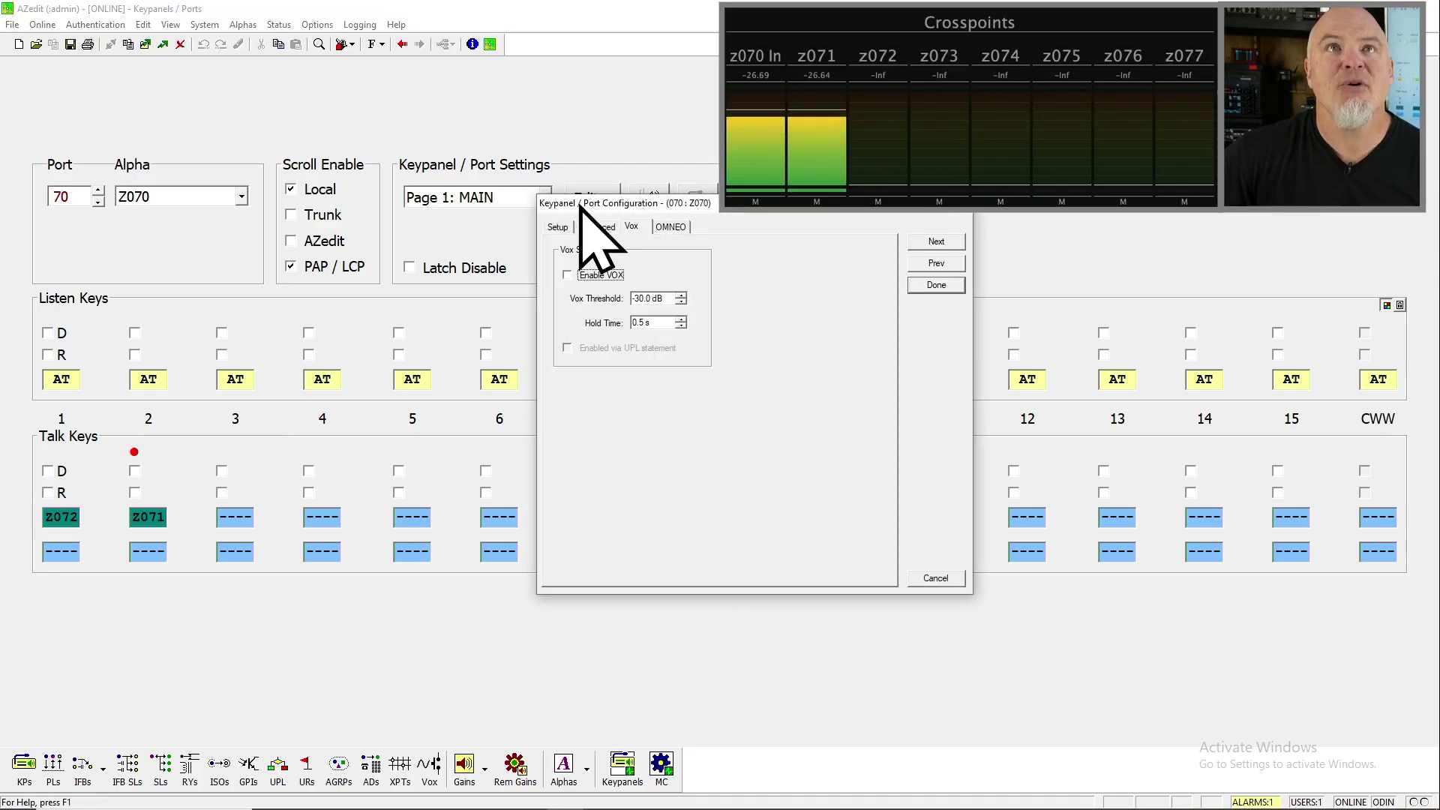
pyautogui.click(601, 226)
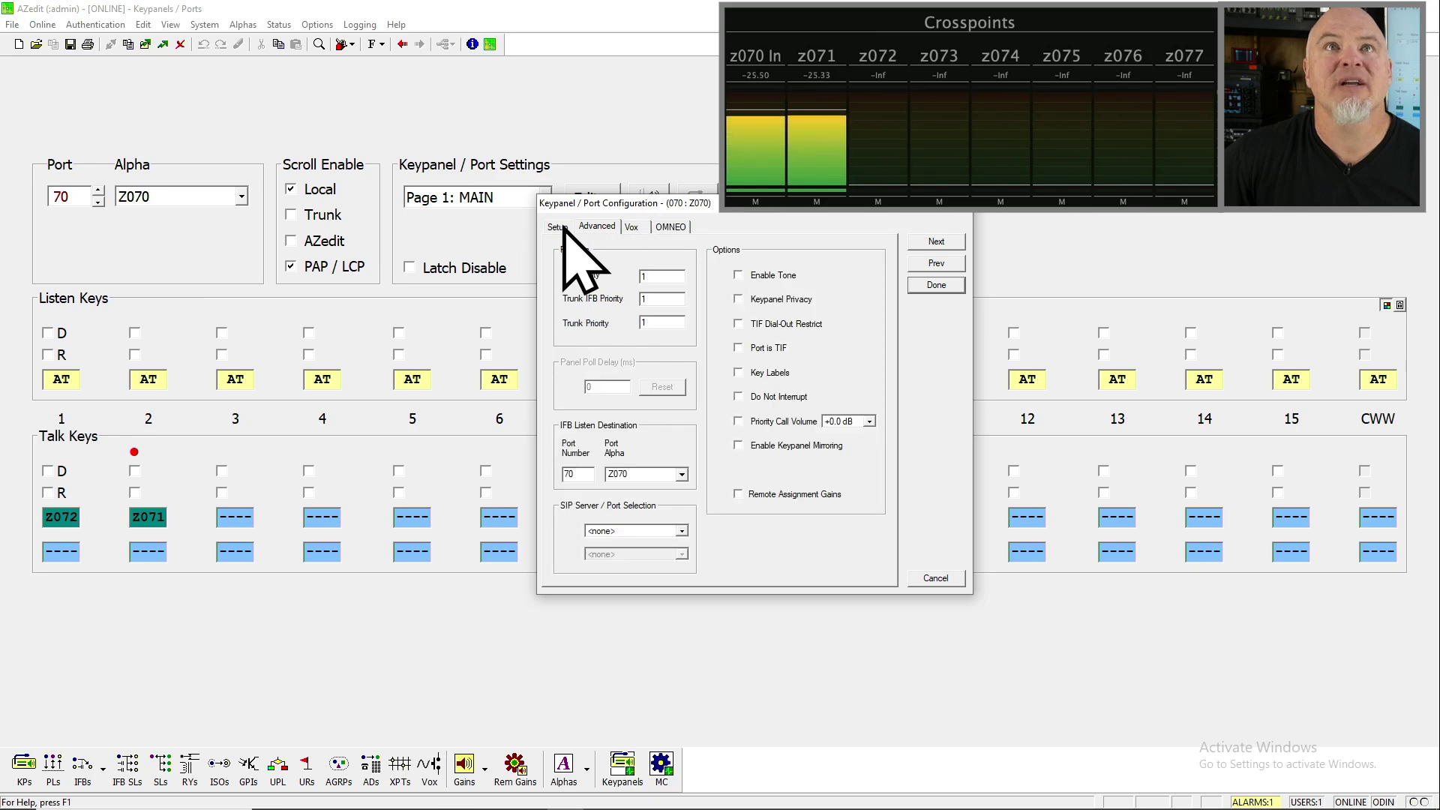
pyautogui.click(558, 227)
pyautogui.click(631, 227)
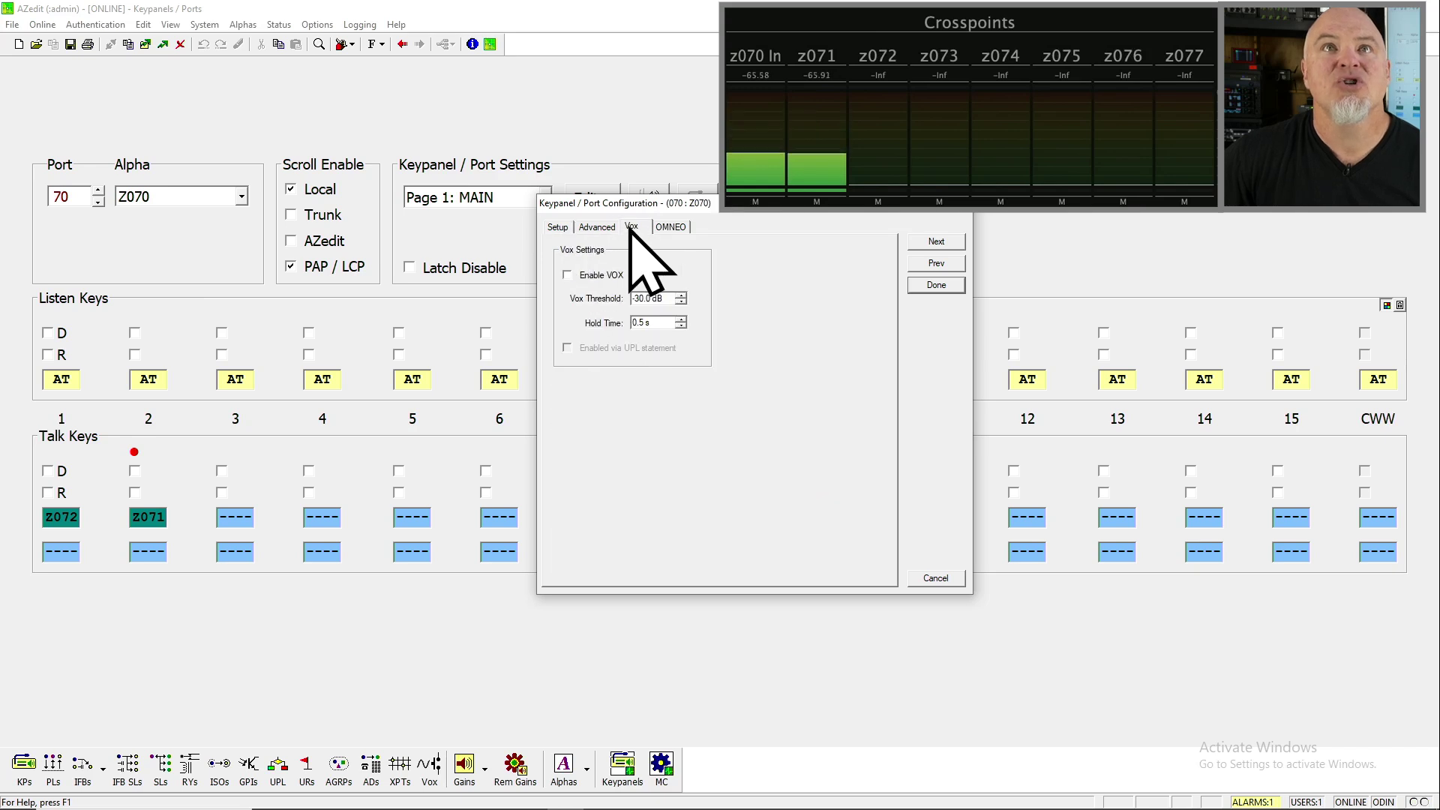
pyautogui.click(568, 275)
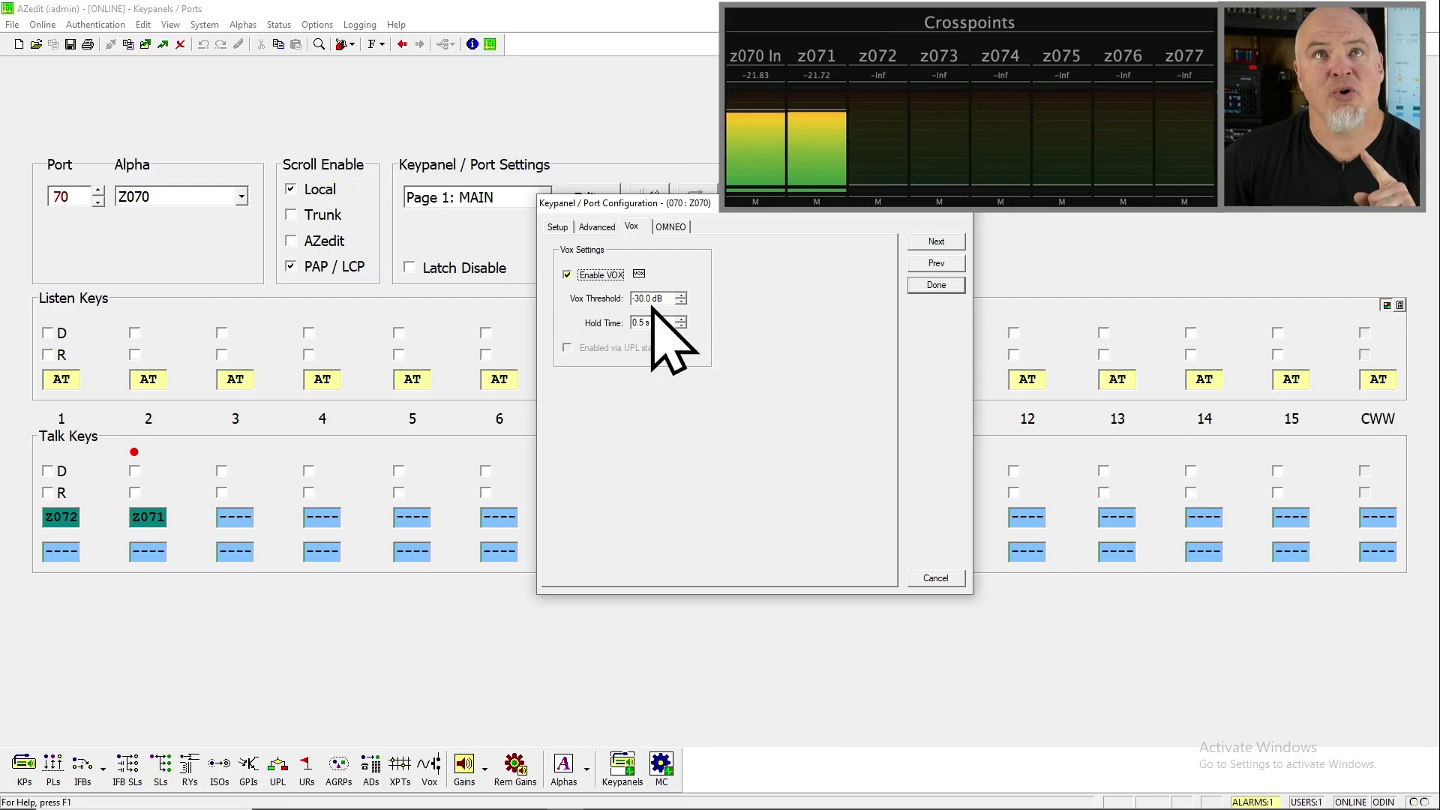
pyautogui.click(938, 284)
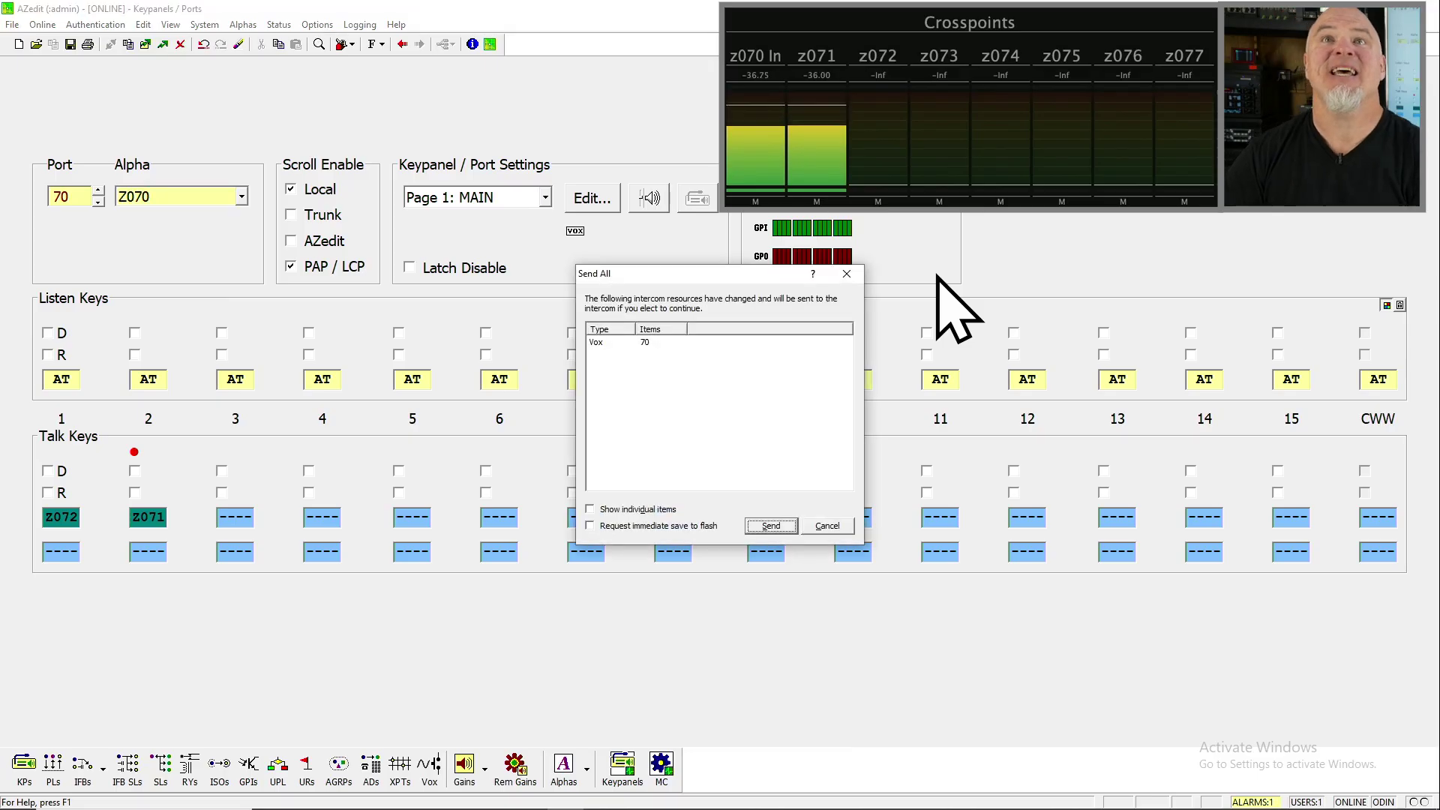
pyautogui.press('Return')
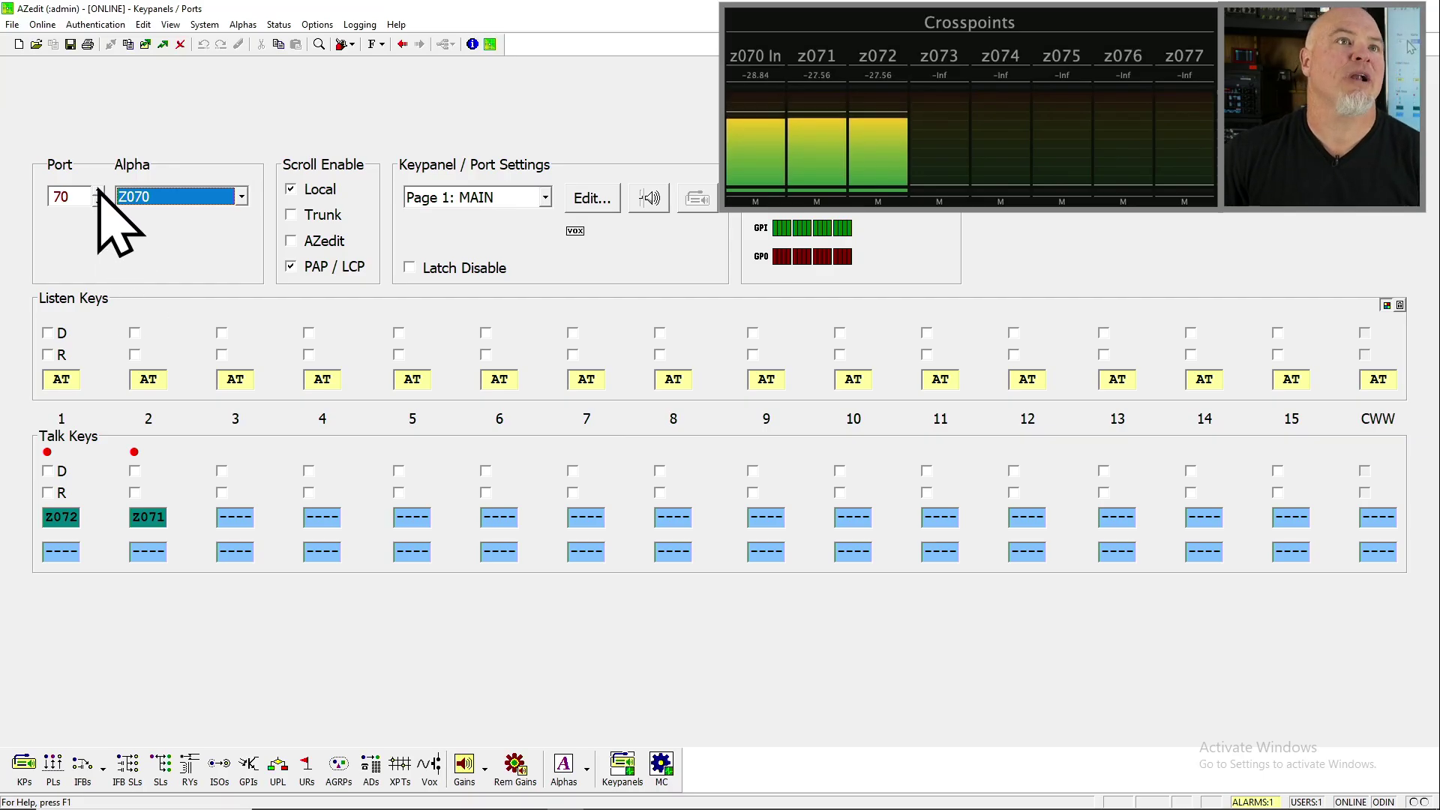
pyautogui.click(97, 192)
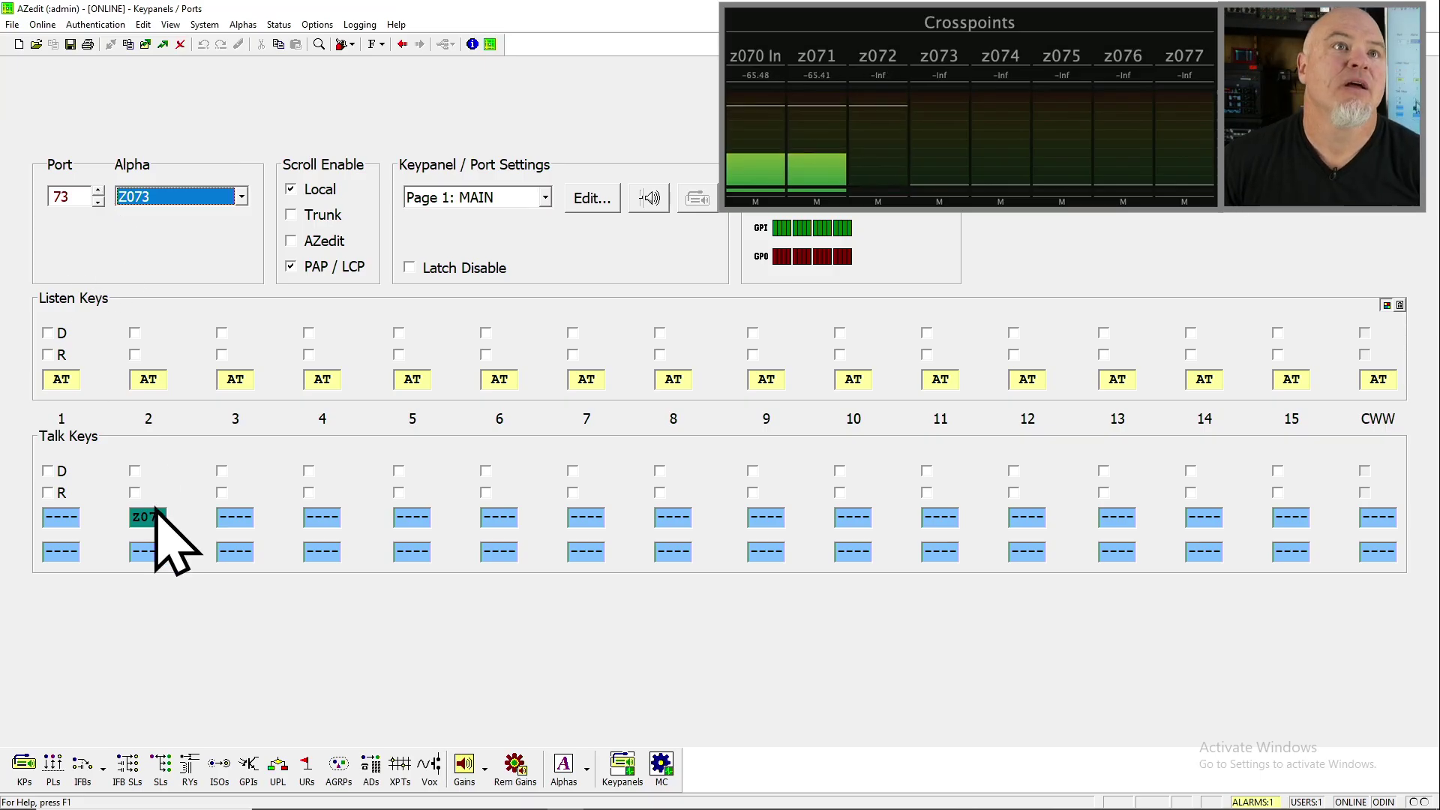
# Turn on port 73's listen key 2 for port 70, then bring up the party lines setup.
pyautogui.rightClick(150, 379)
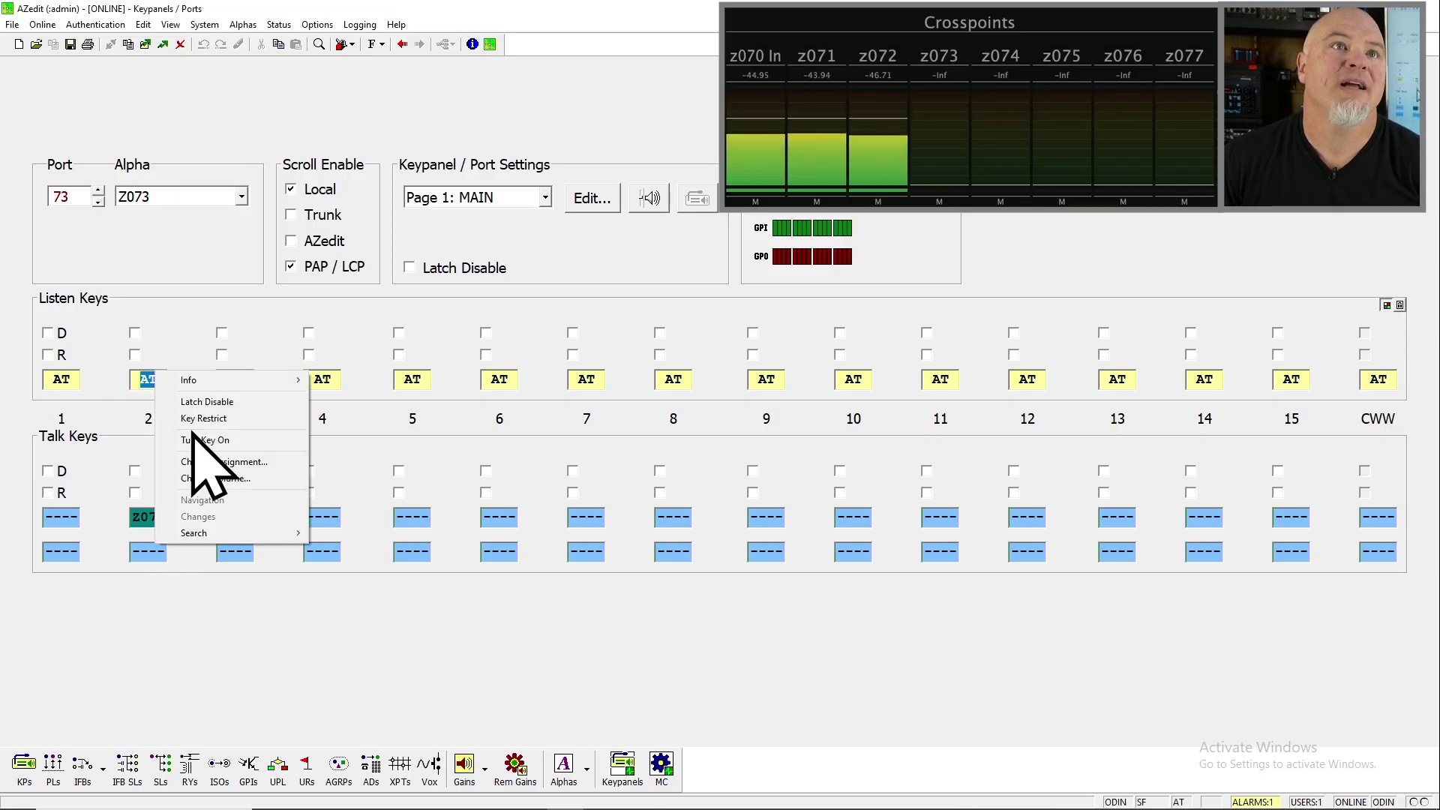
pyautogui.click(201, 440)
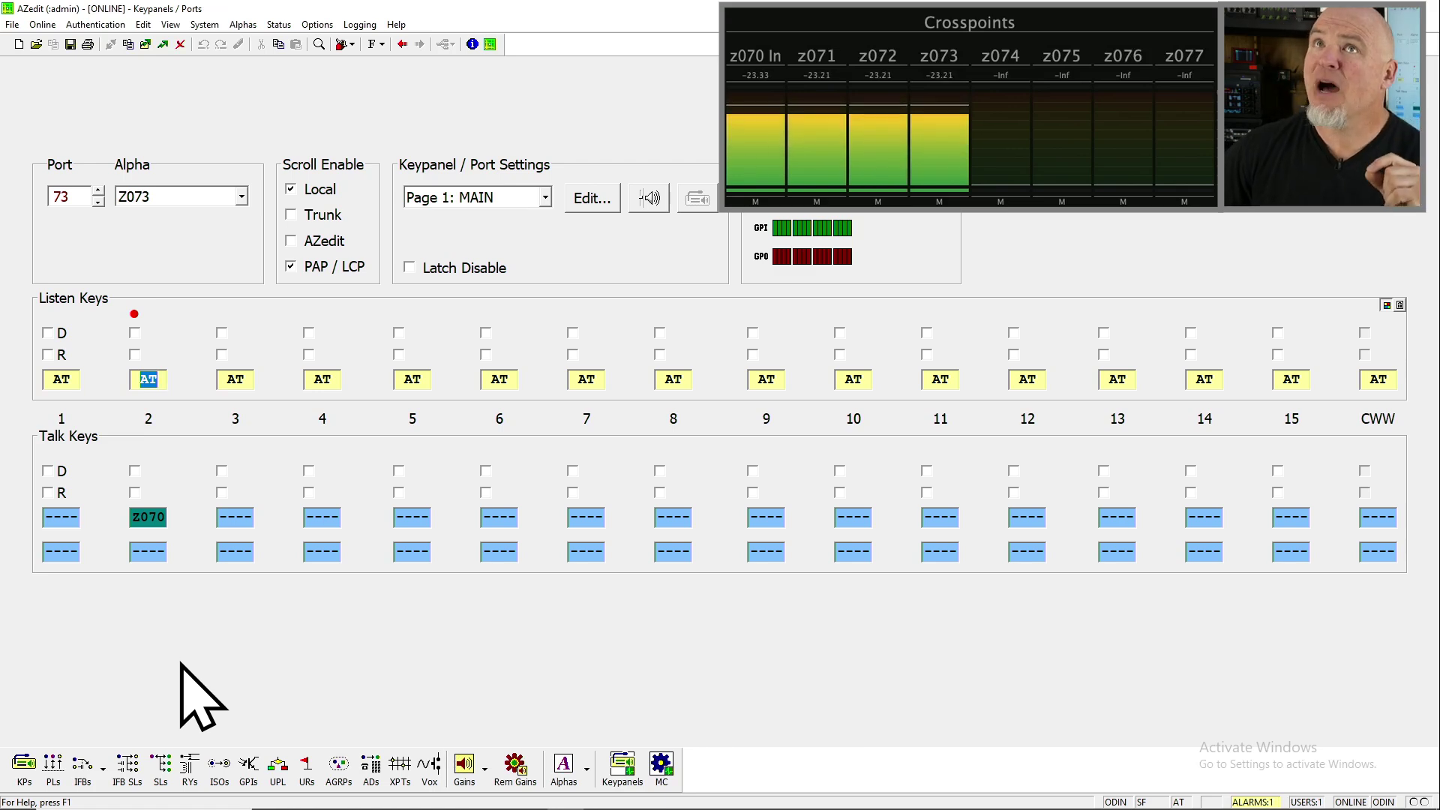
pyautogui.click(52, 772)
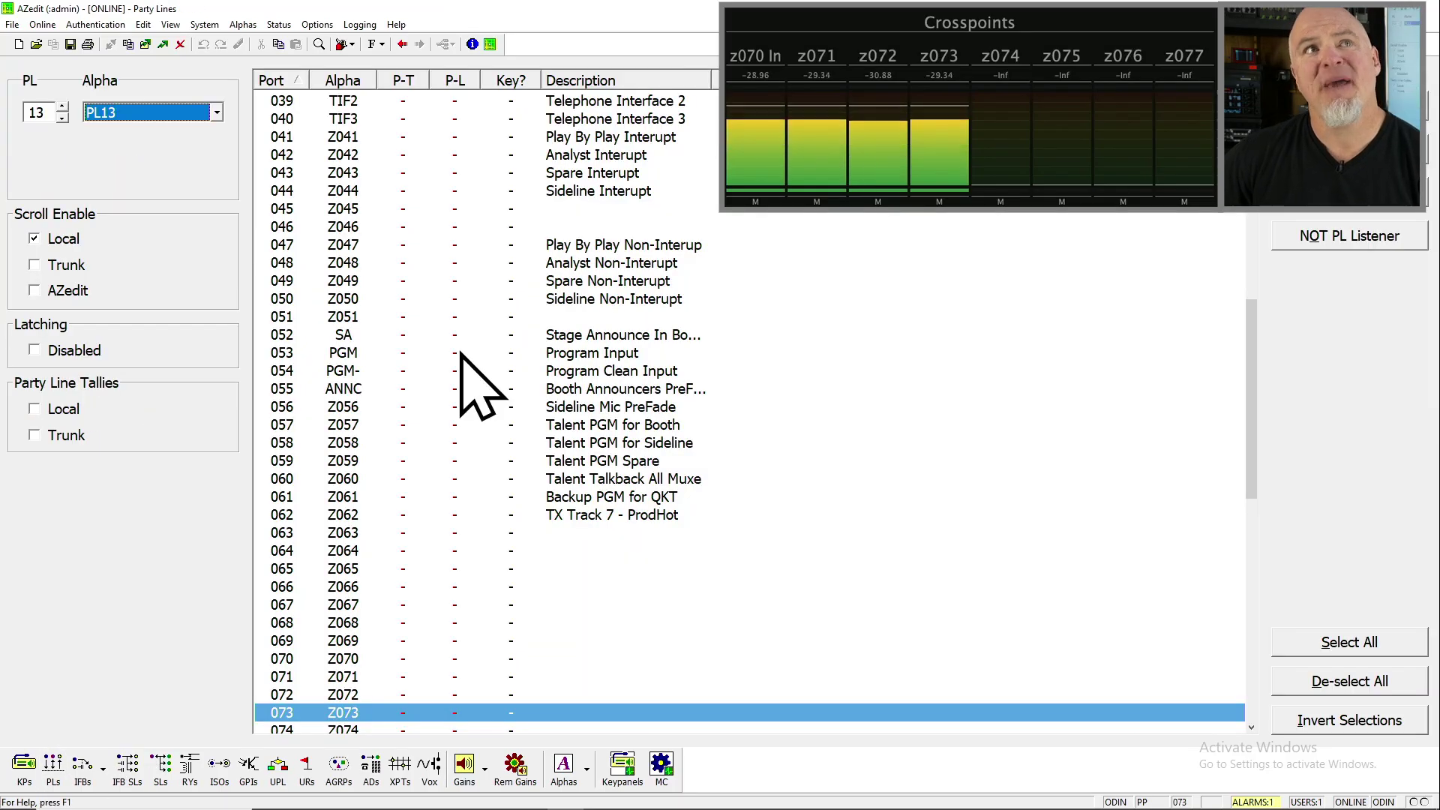
# On party line PL13, make Z070 a talker and Z074 a listener.
pyautogui.click(34, 238)
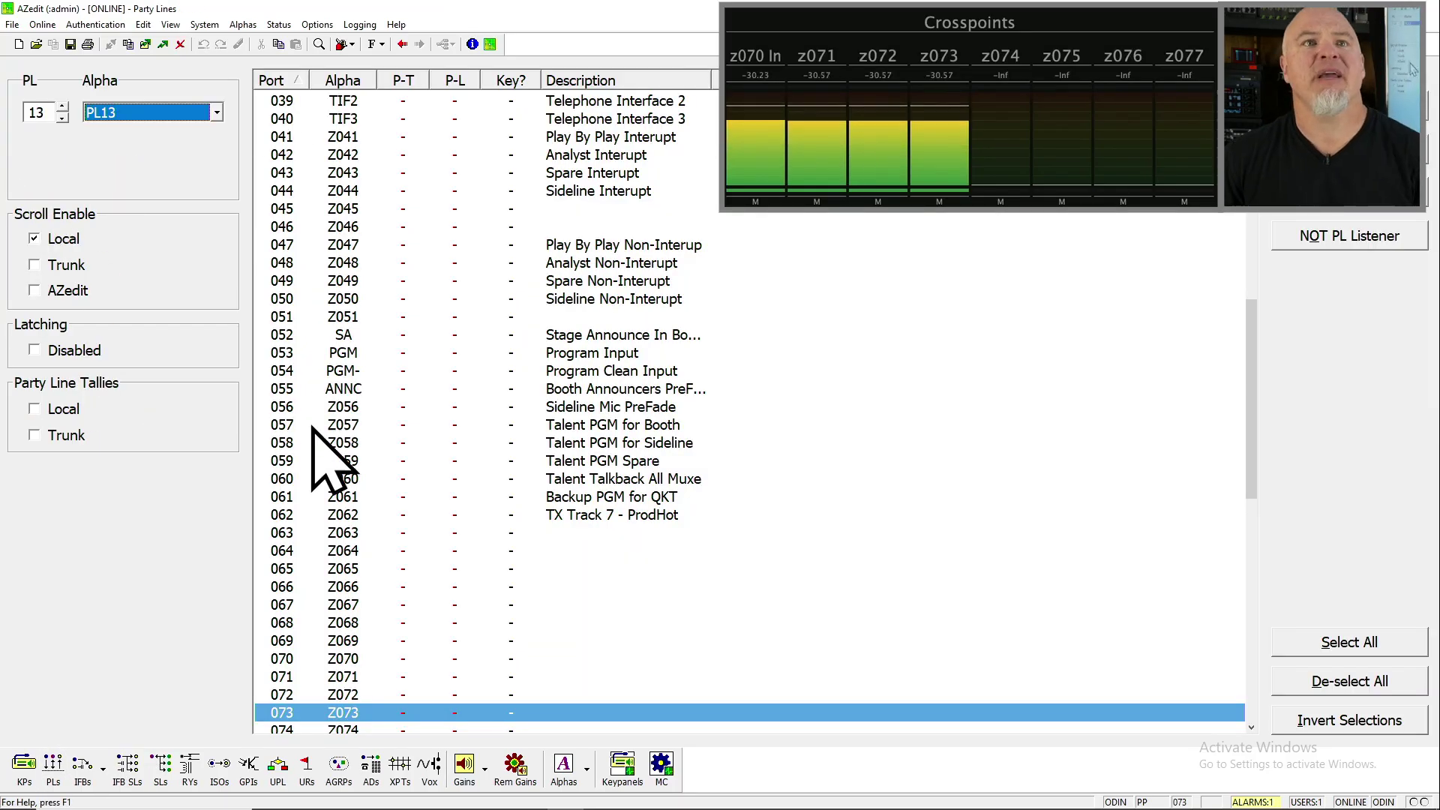
pyautogui.click(411, 658)
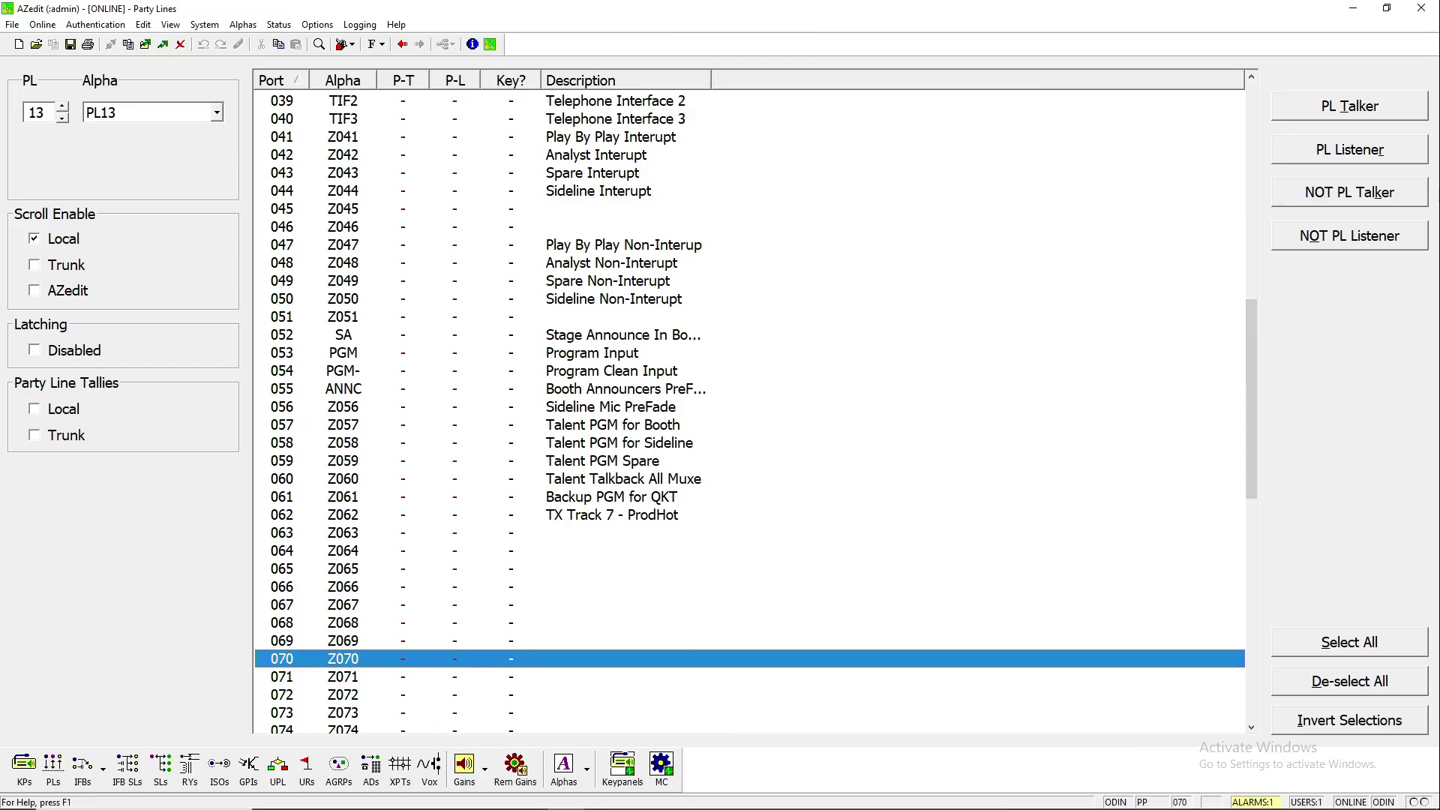
pyautogui.click(1359, 106)
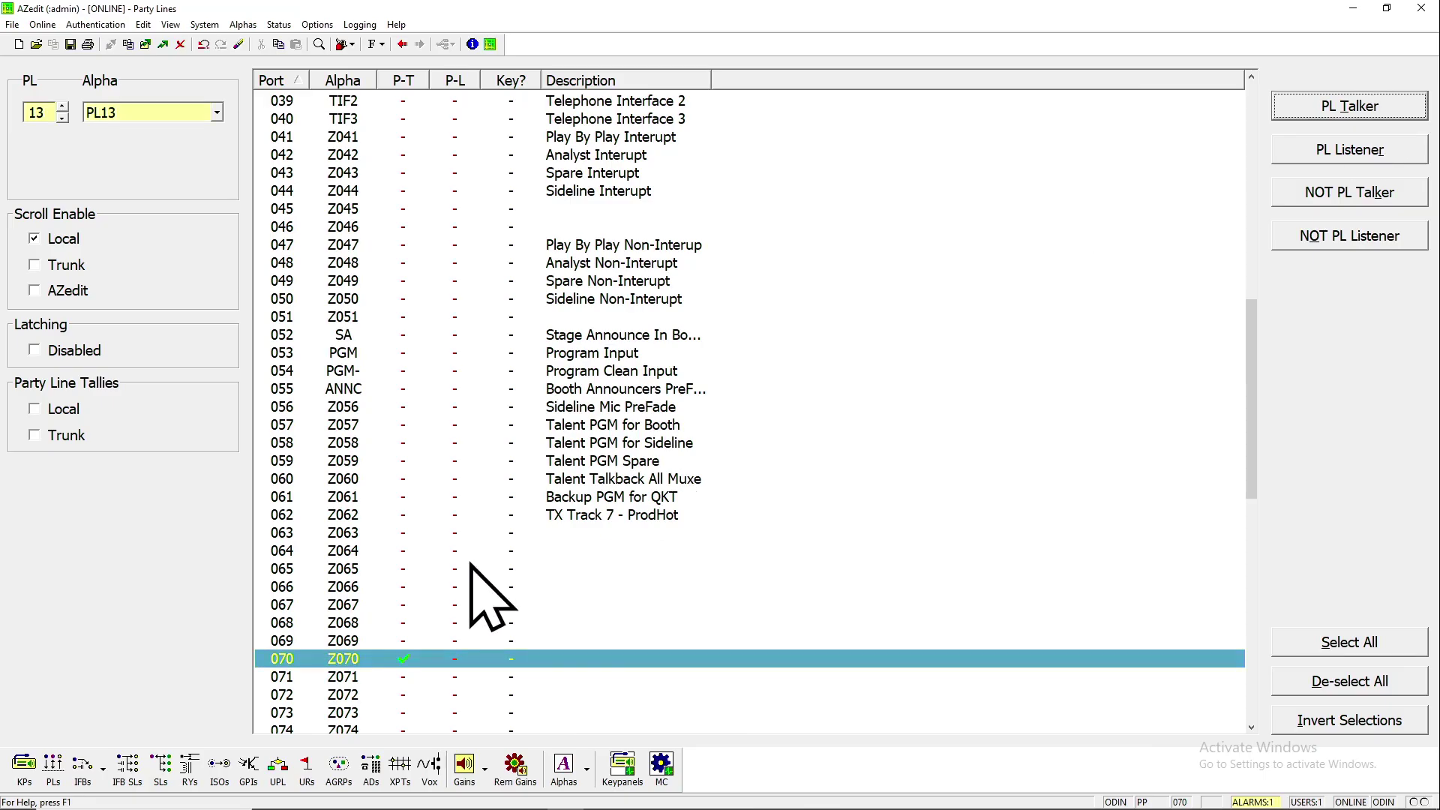
pyautogui.click(513, 727)
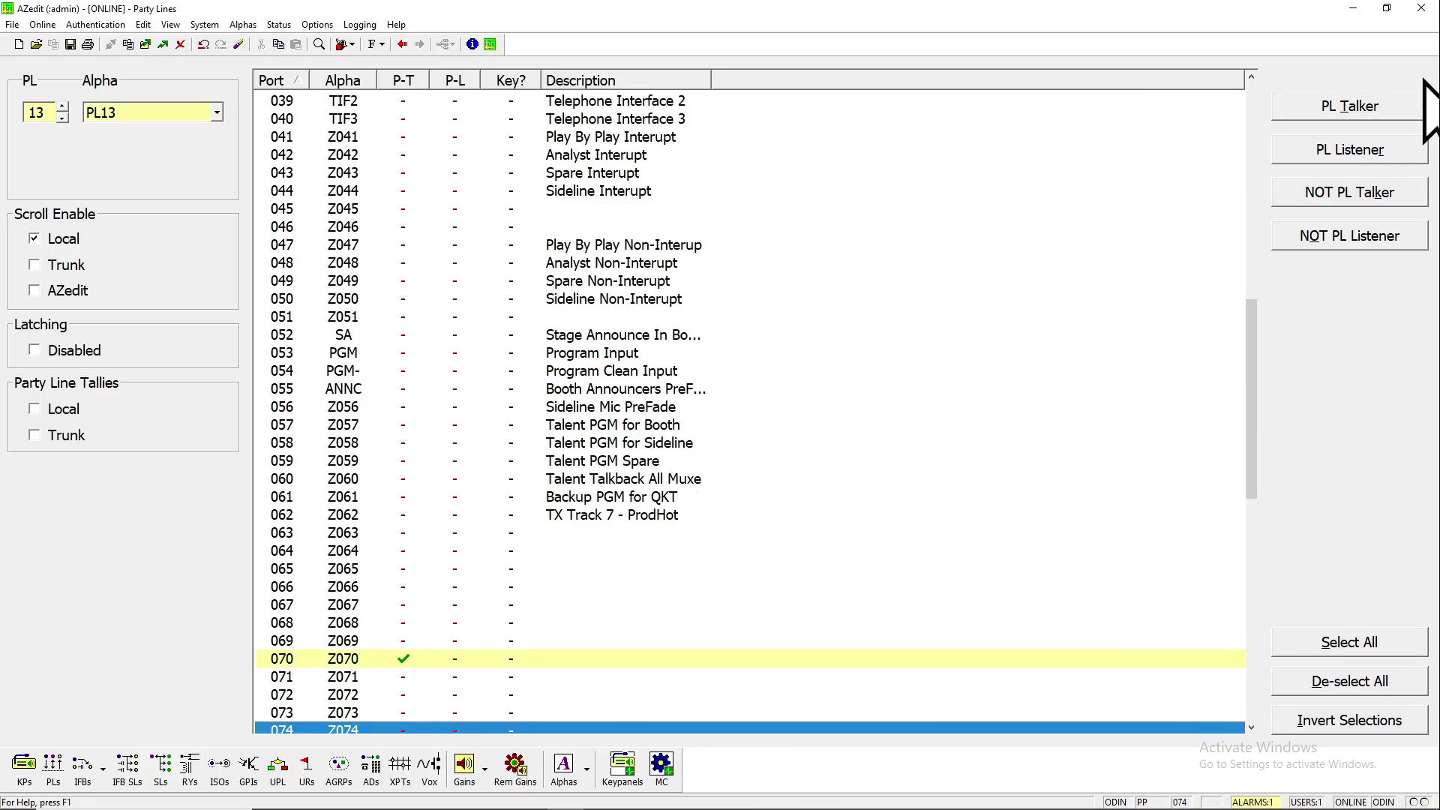
pyautogui.click(1384, 150)
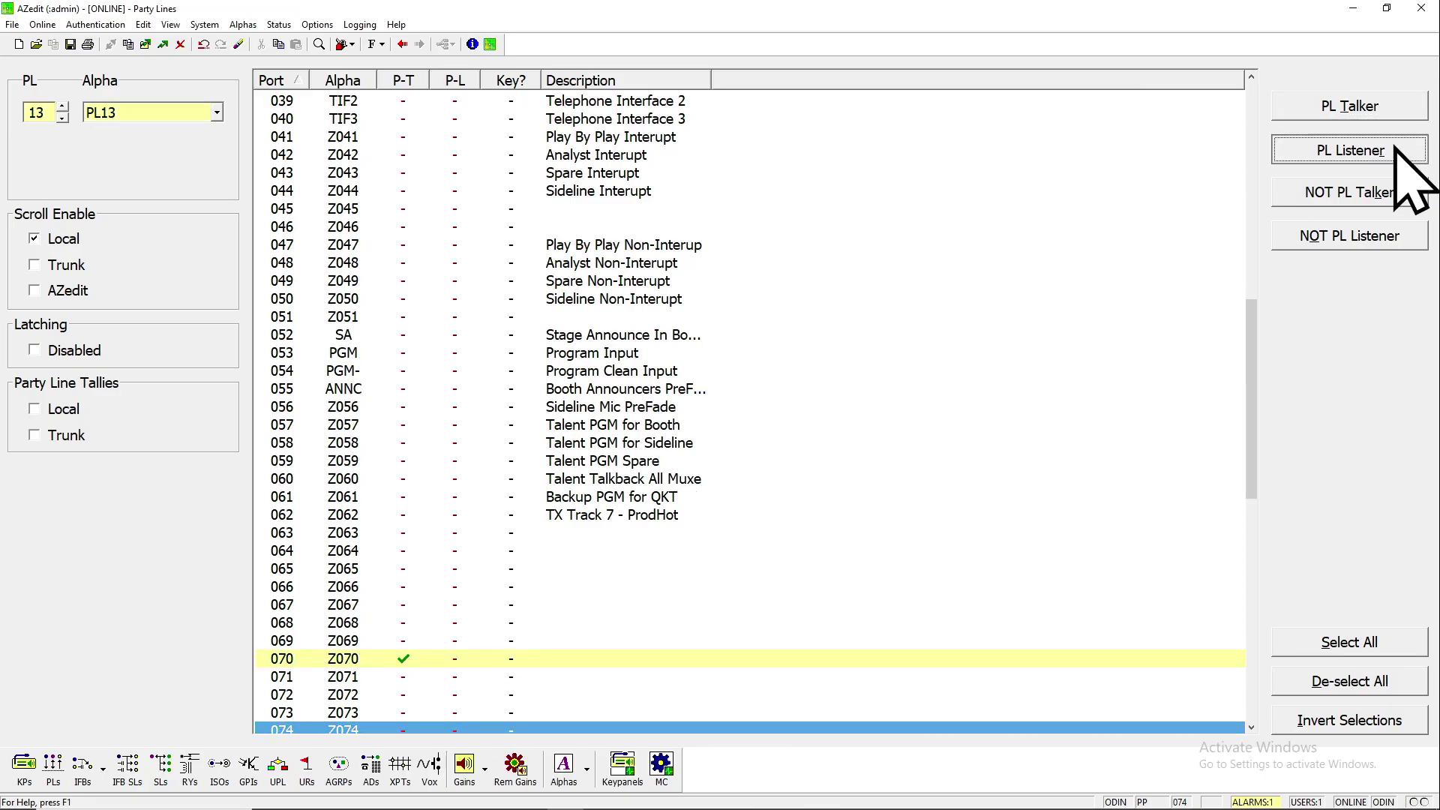
# Send party line 13's changes to the intercom.
pyautogui.click(711, 534)
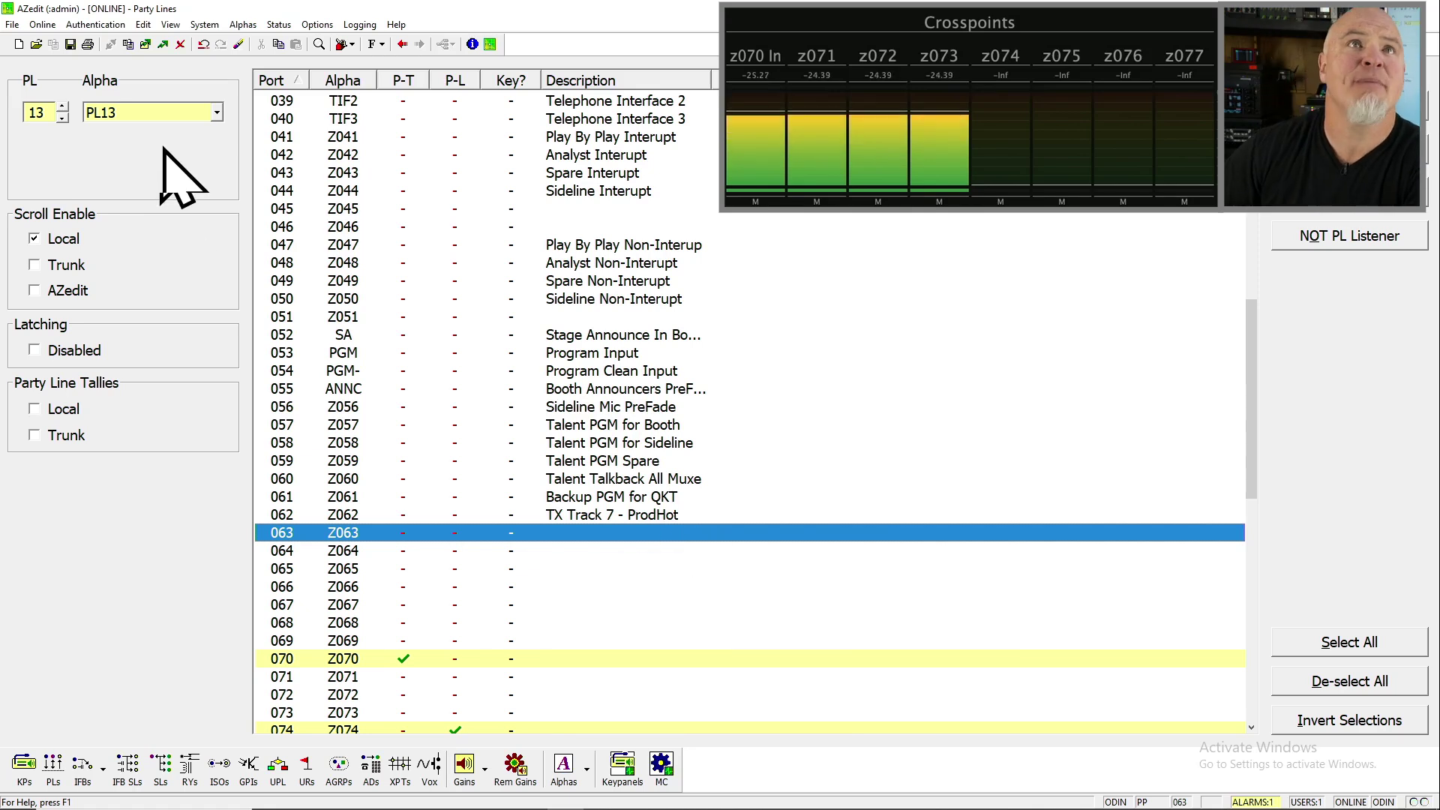
pyautogui.click(164, 45)
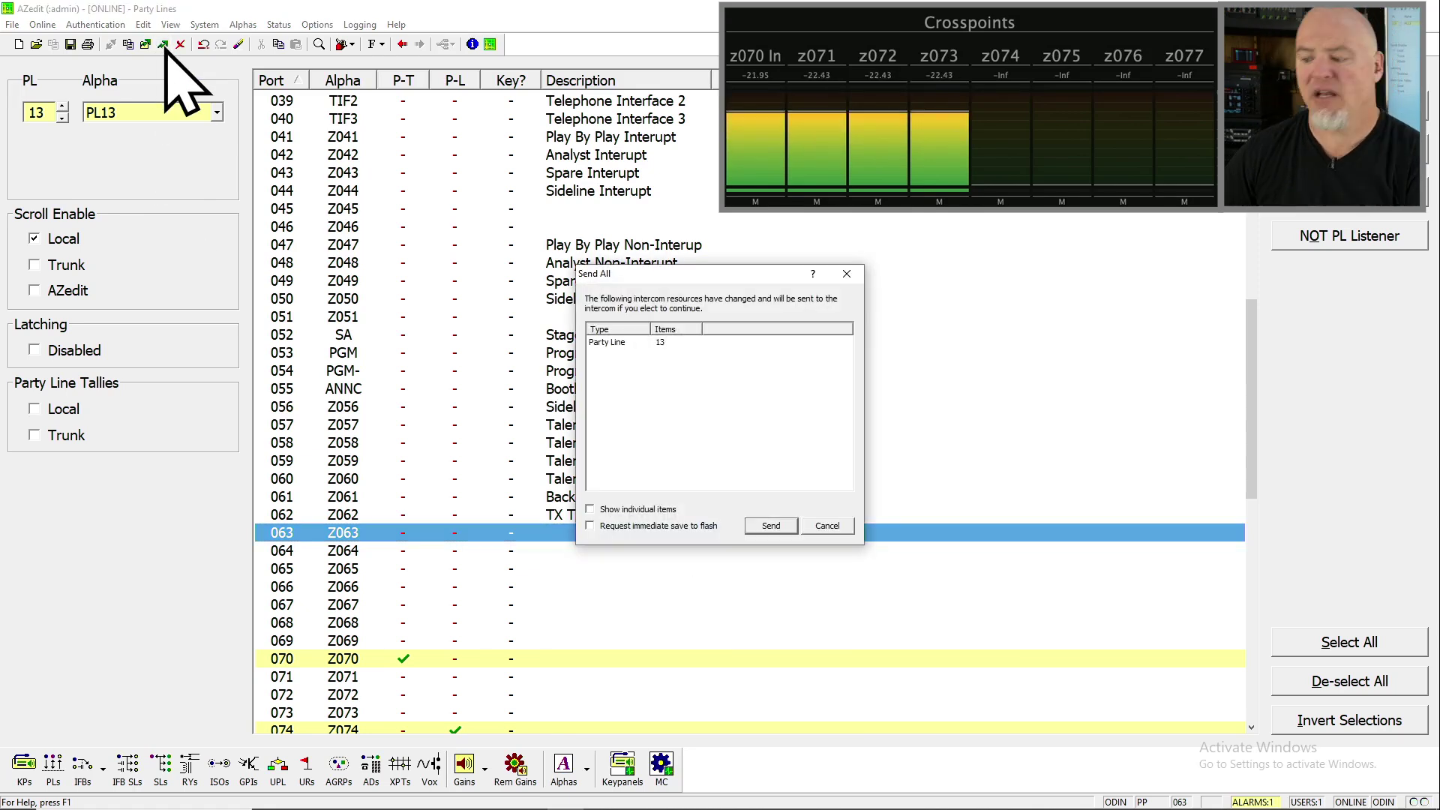
pyautogui.press('Return')
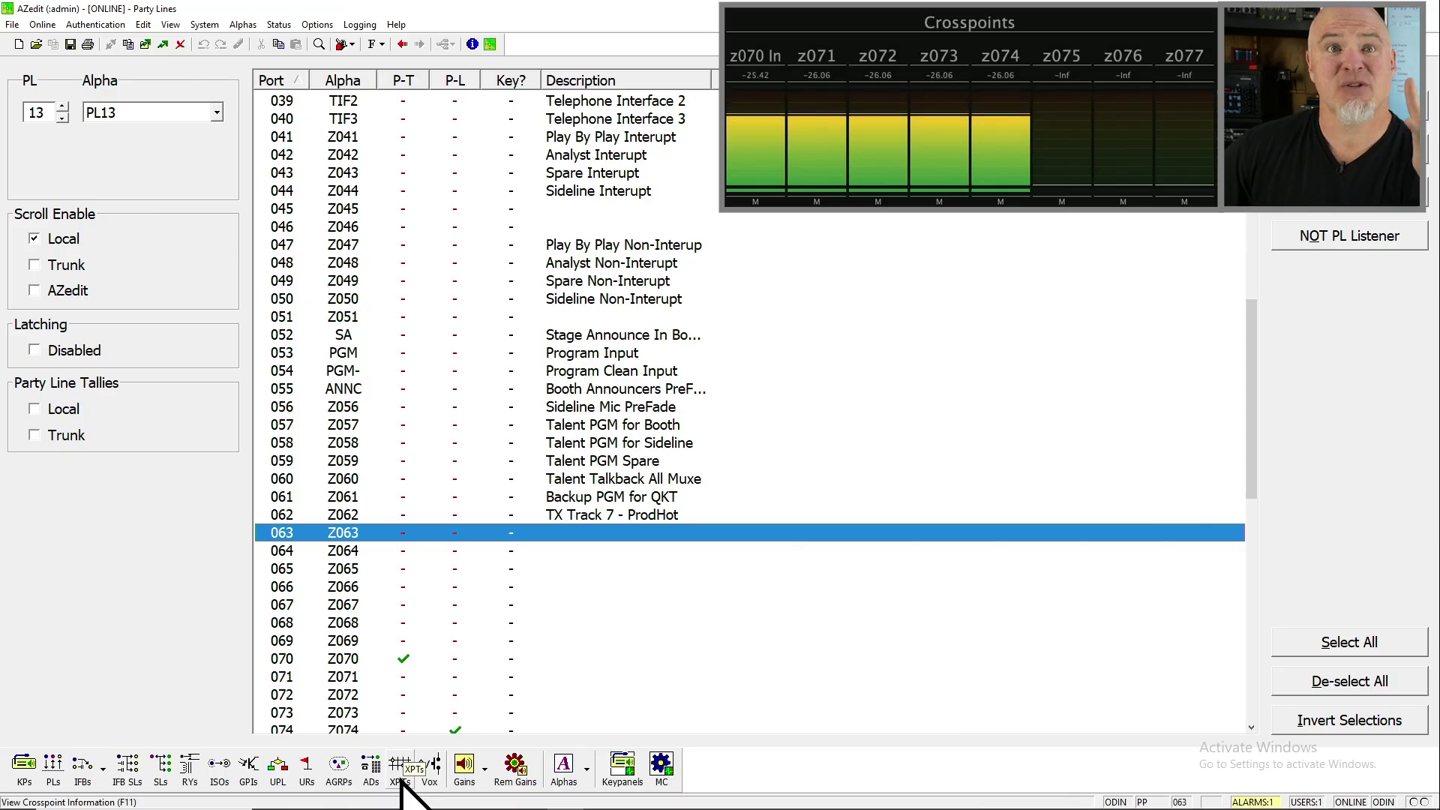
pyautogui.click(401, 781)
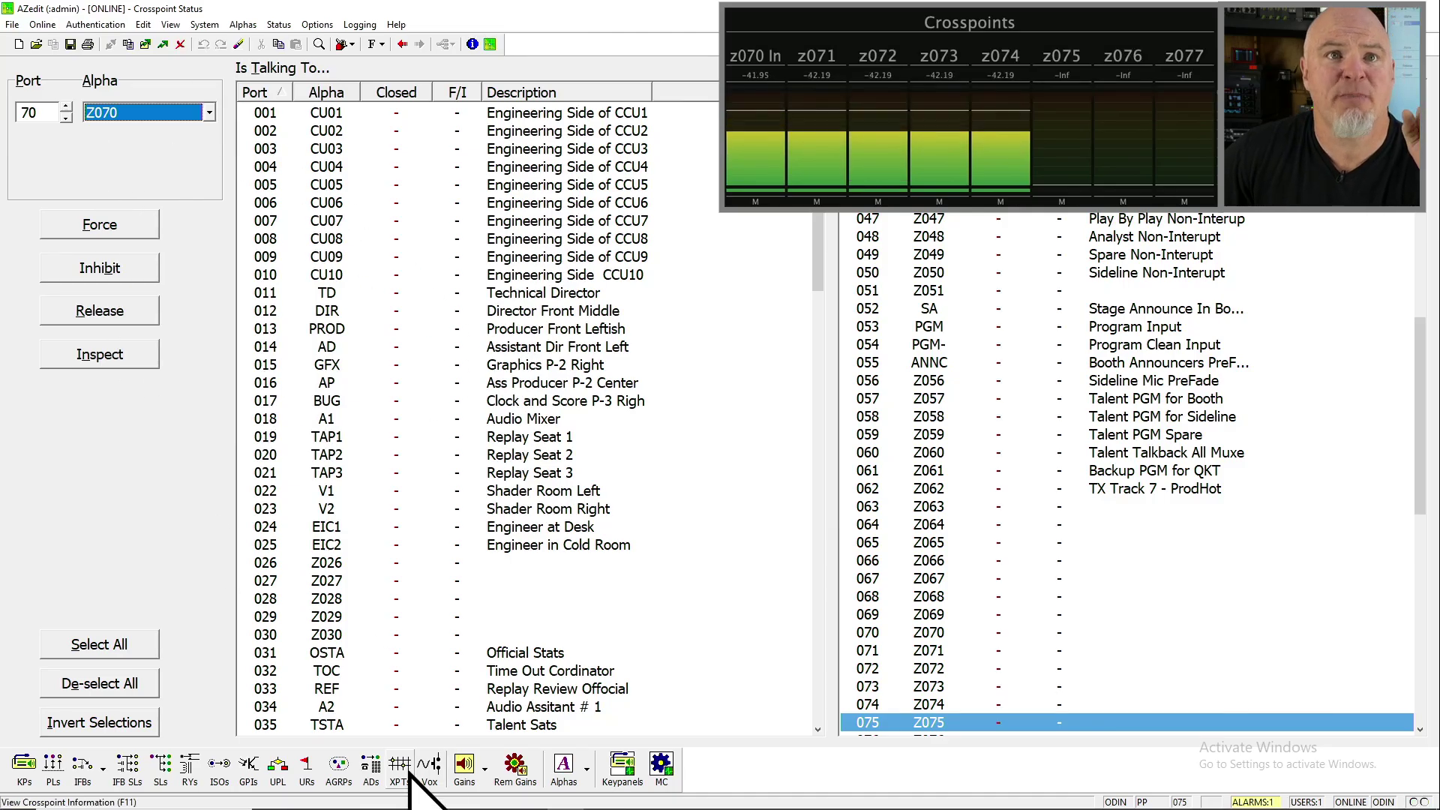
# Scroll port 70's Is Talking To list and select rows Z072 and Z075.
pyautogui.scroll(-6, 496, 577)
pyautogui.scroll(-11, 495, 578)
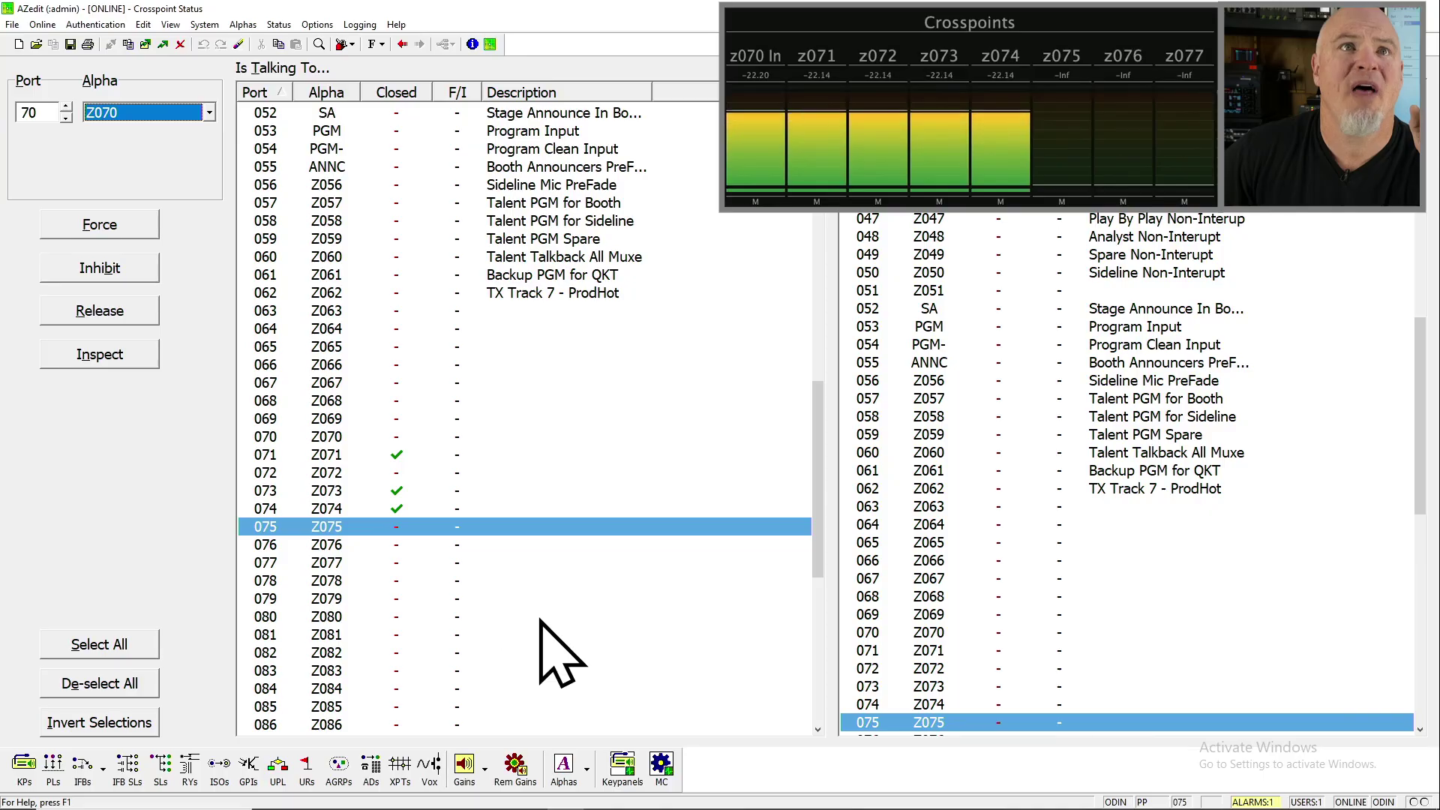
pyautogui.click(386, 474)
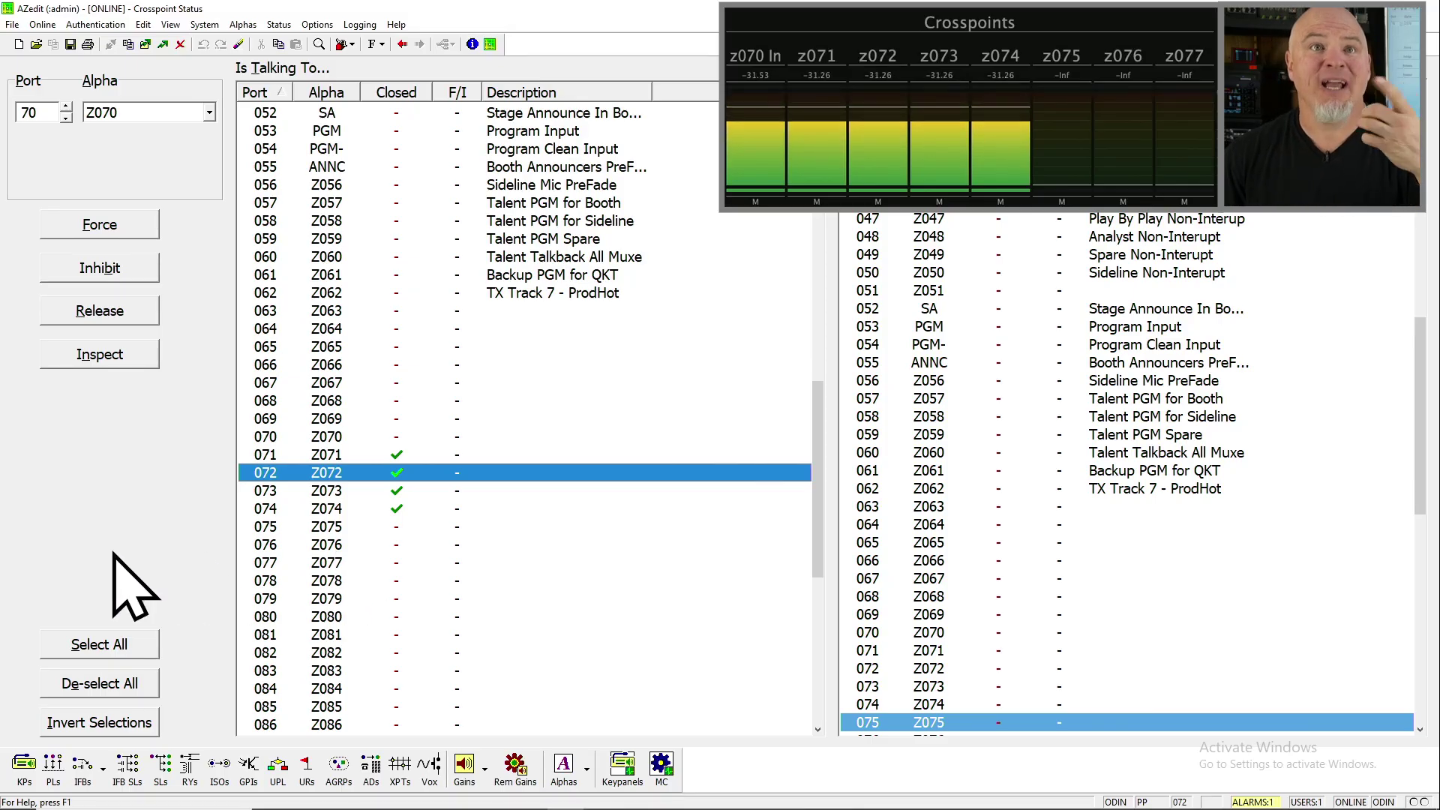
pyautogui.click(411, 527)
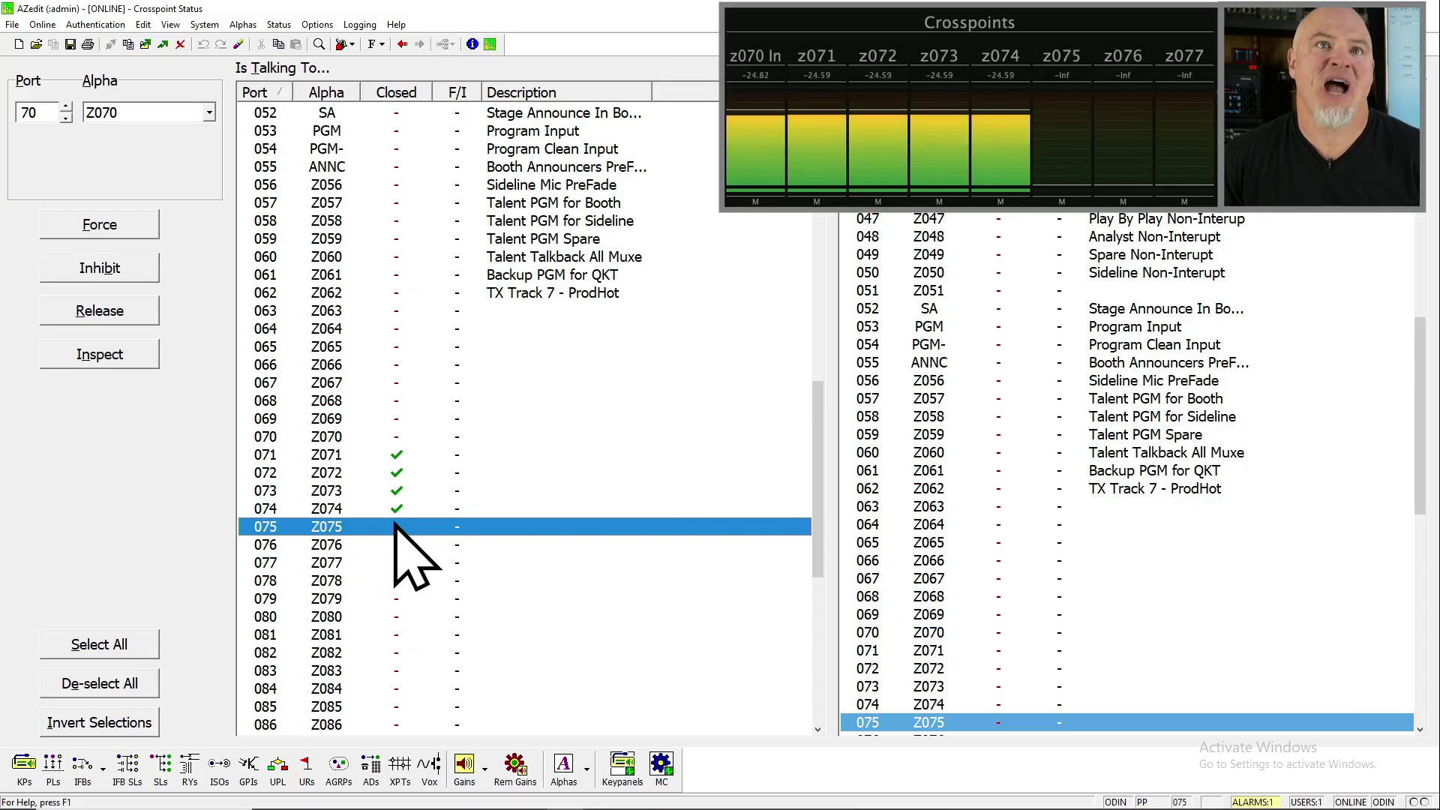
# Force port 70's crosspoint to Z075 closed and send it to the intercom.
pyautogui.click(89, 222)
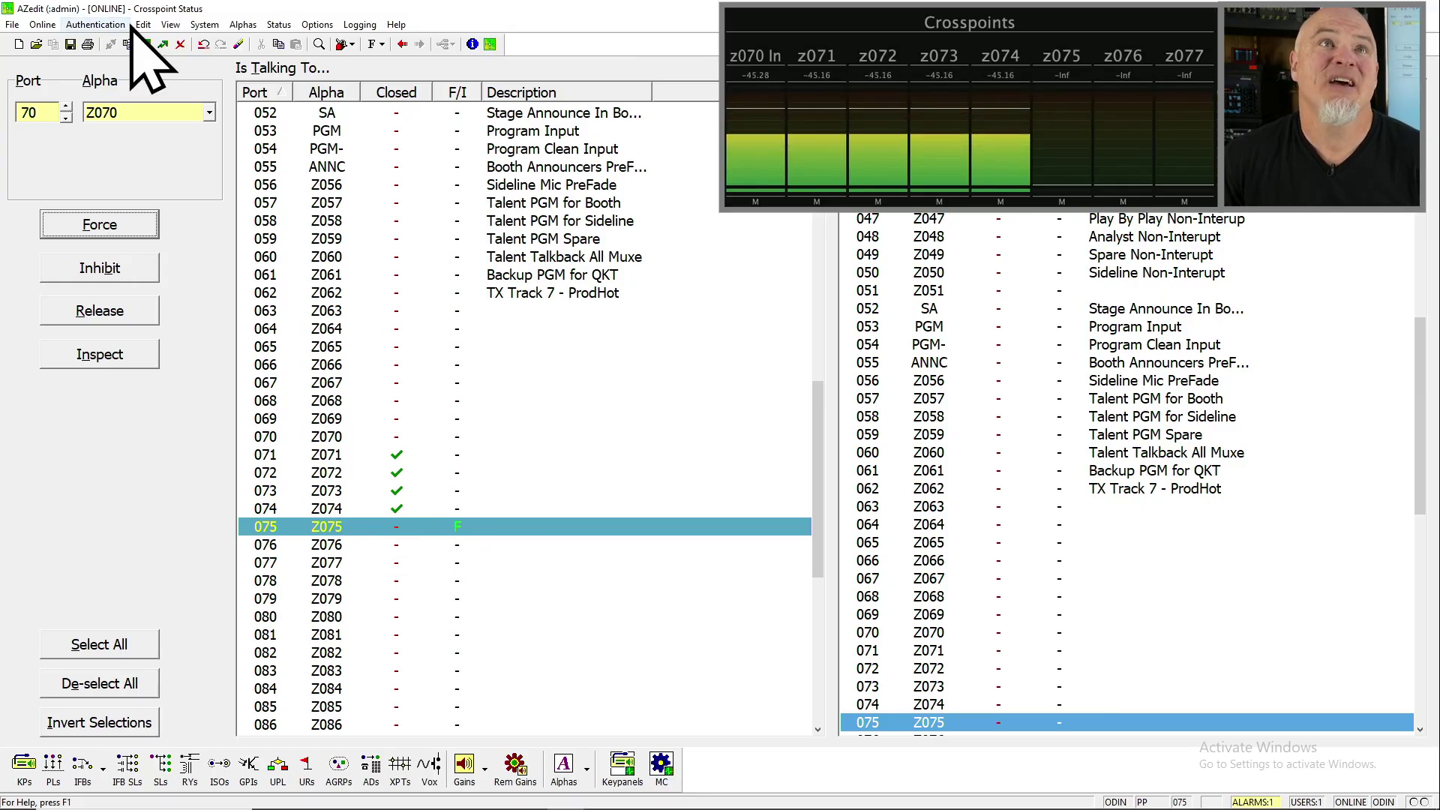
pyautogui.click(162, 43)
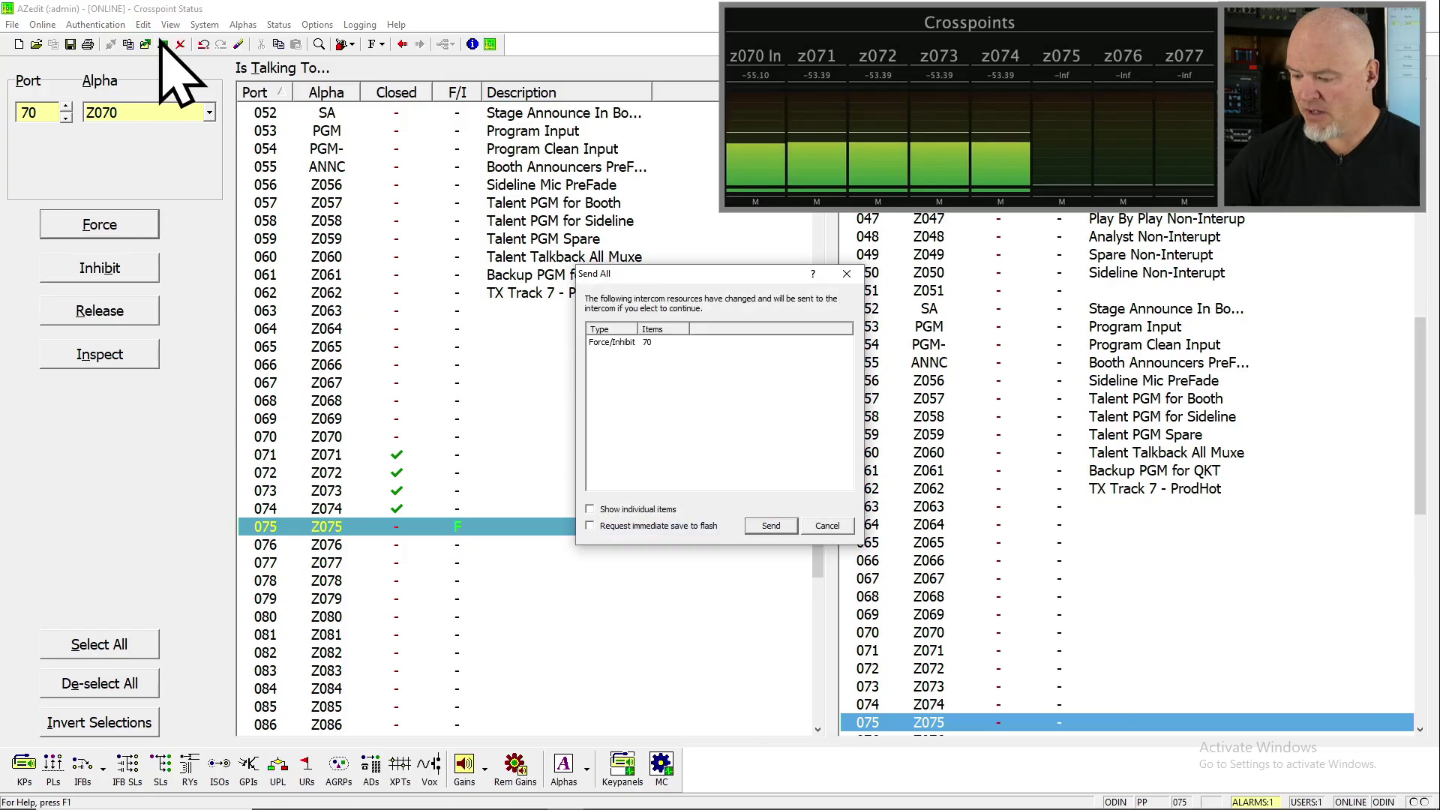
pyautogui.press('Return')
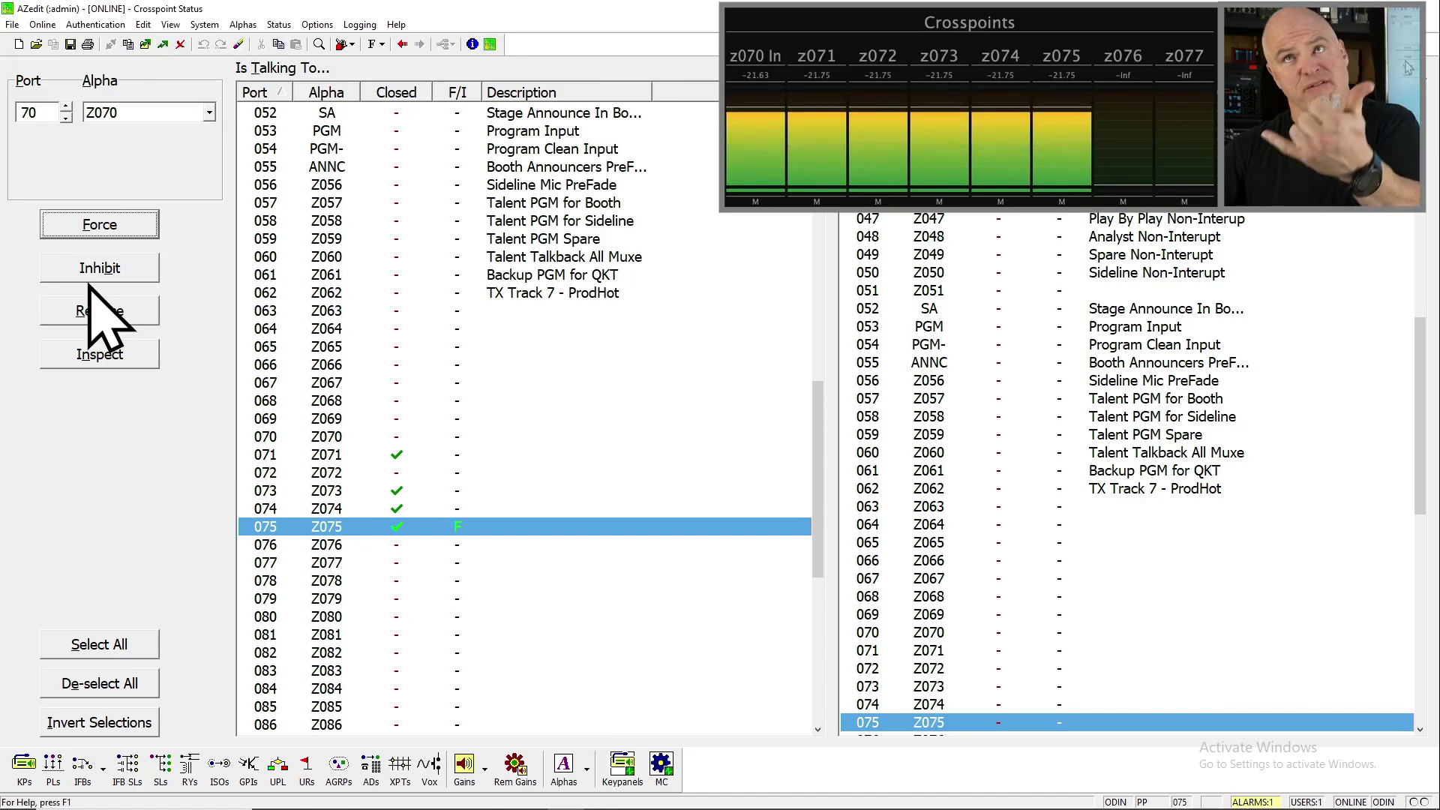
pyautogui.click(381, 548)
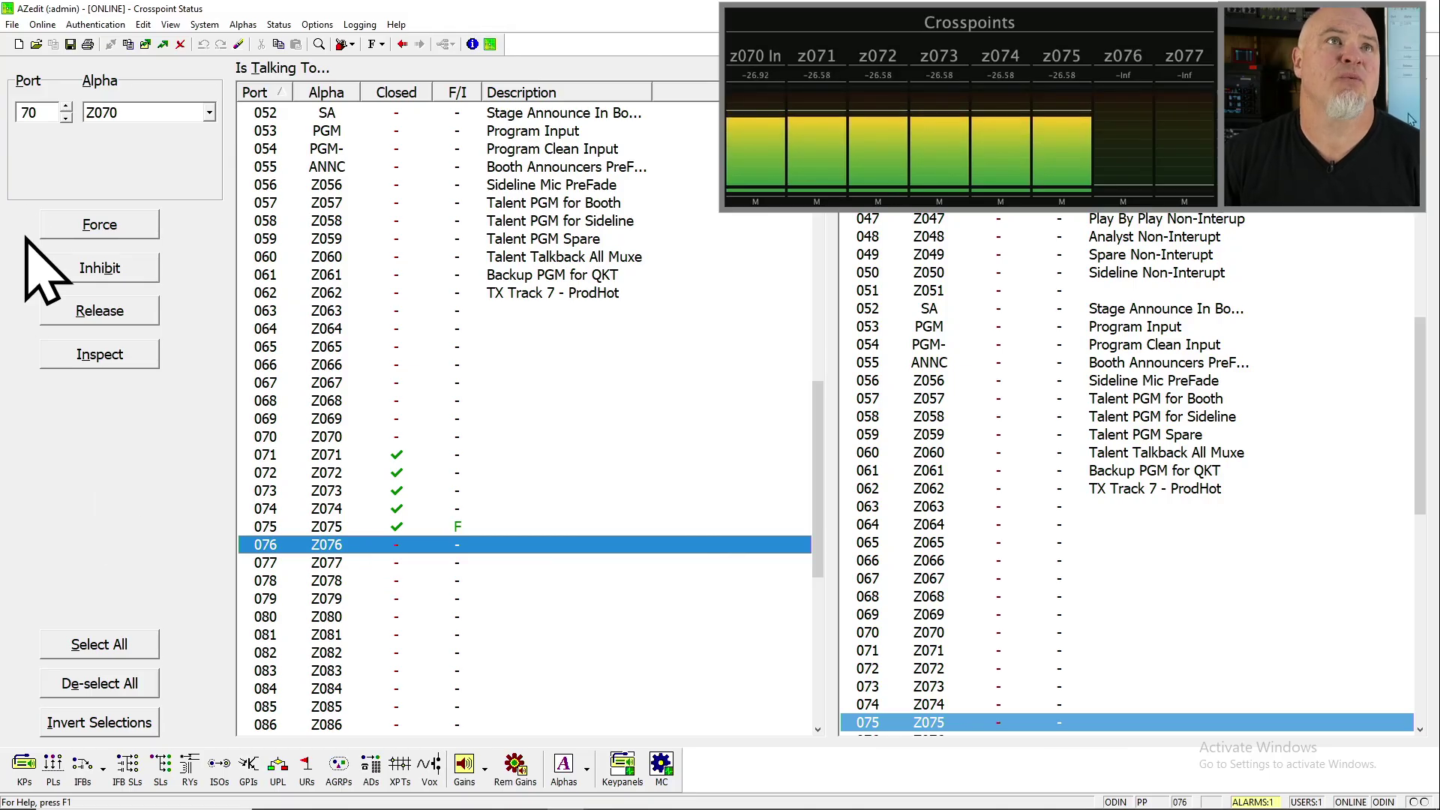
# Force port 76 to listen to port 070 and send the change to the intercom.
pyautogui.click(66, 108)
pyautogui.click(67, 108)
pyautogui.click(67, 108)
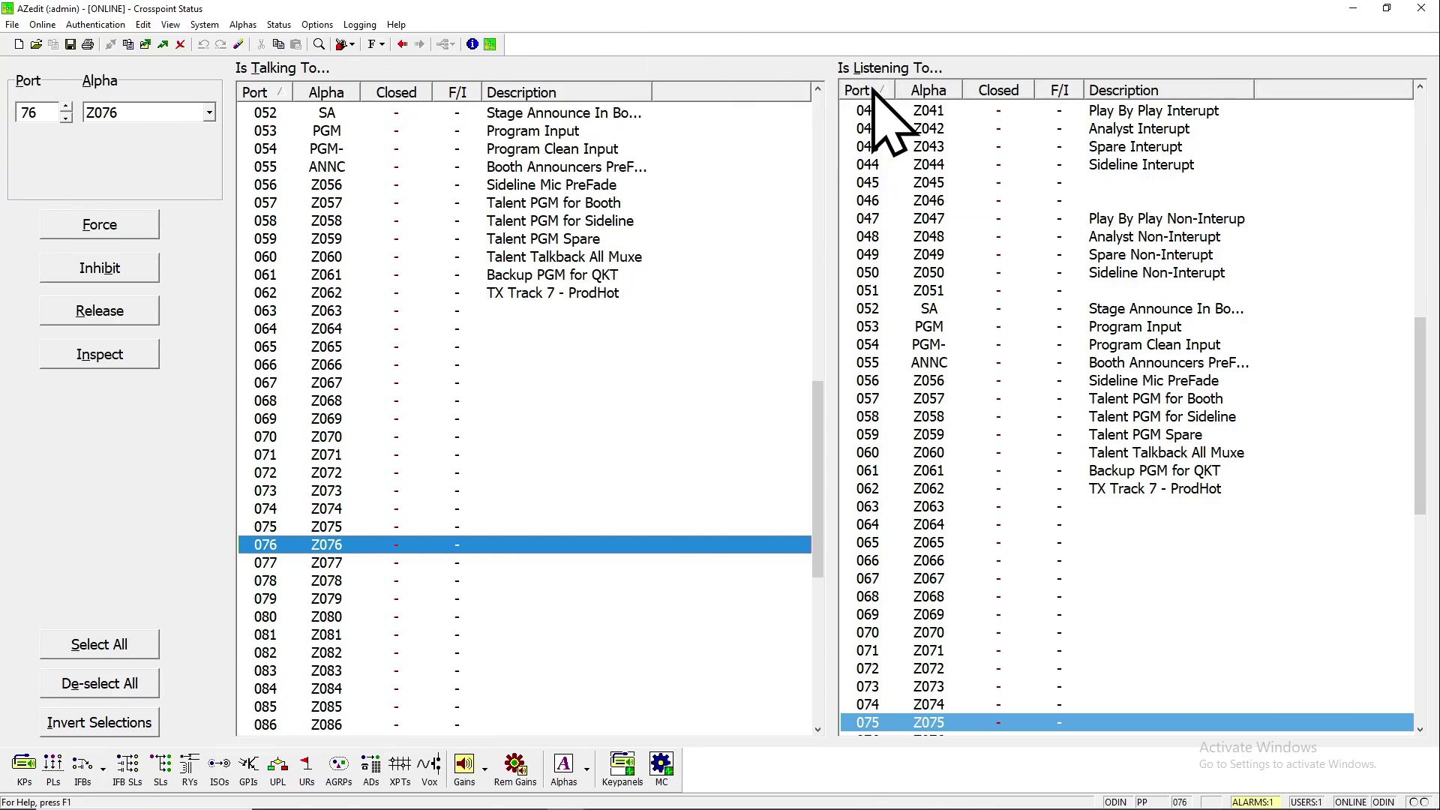
pyautogui.click(960, 634)
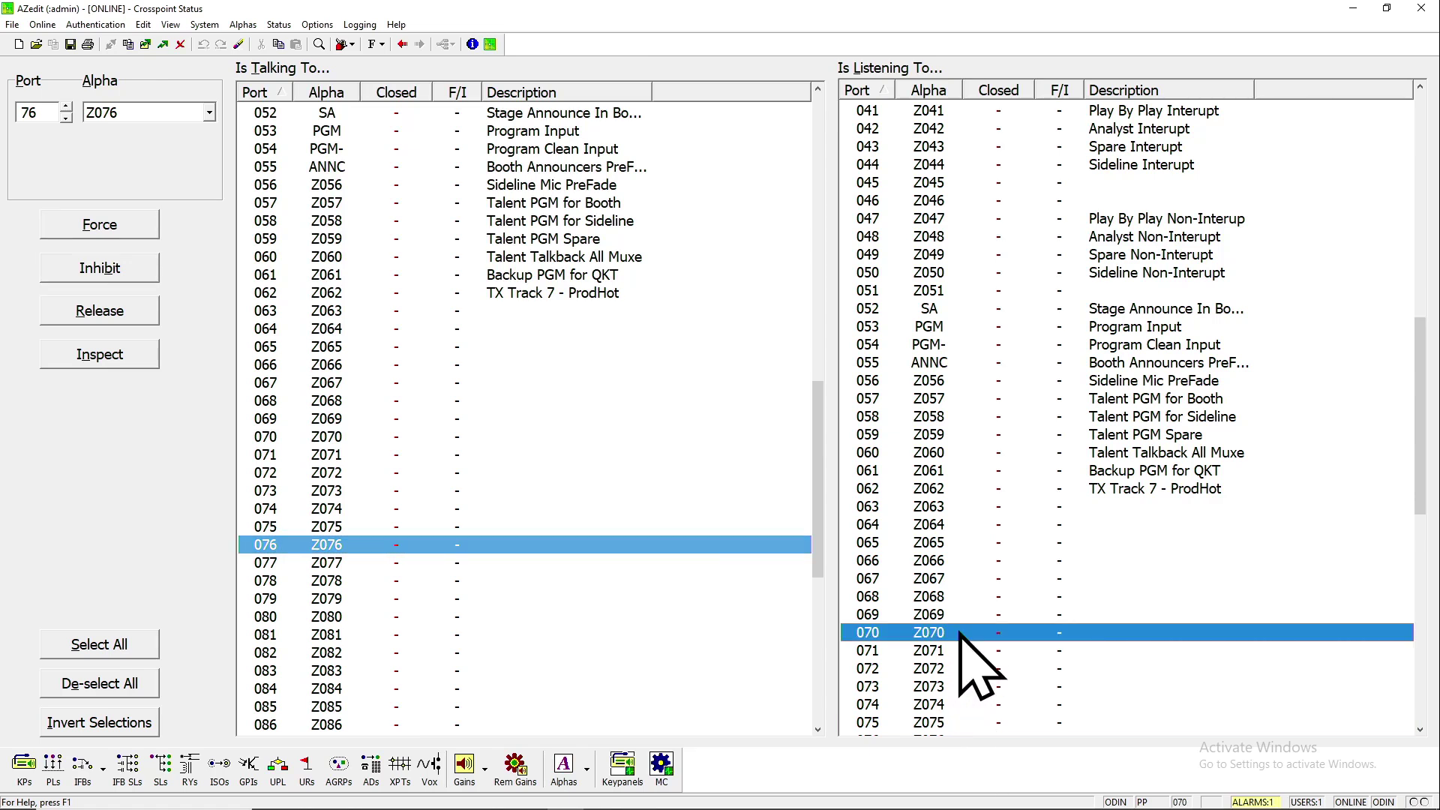
pyautogui.click(94, 222)
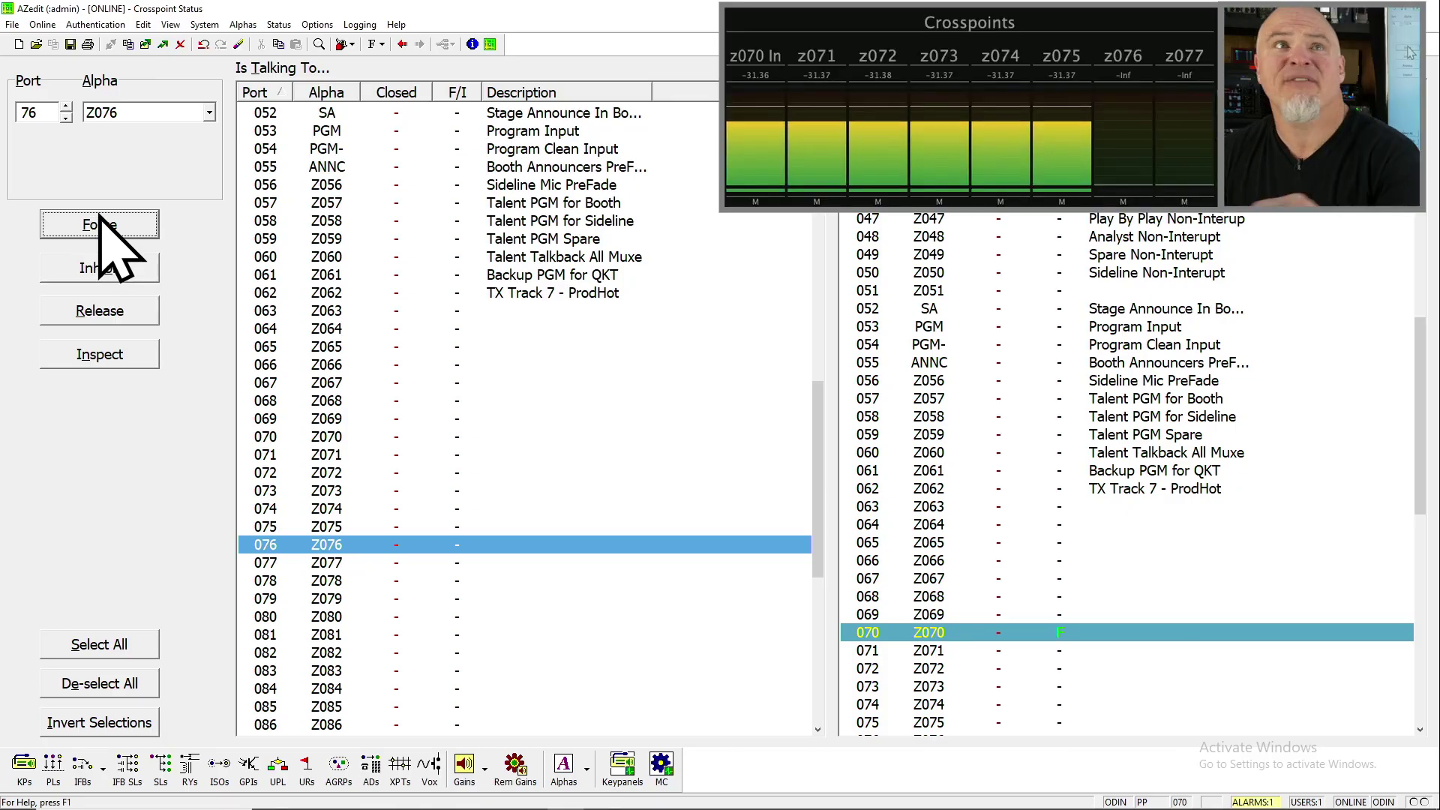
pyautogui.click(164, 45)
pyautogui.press('Return')
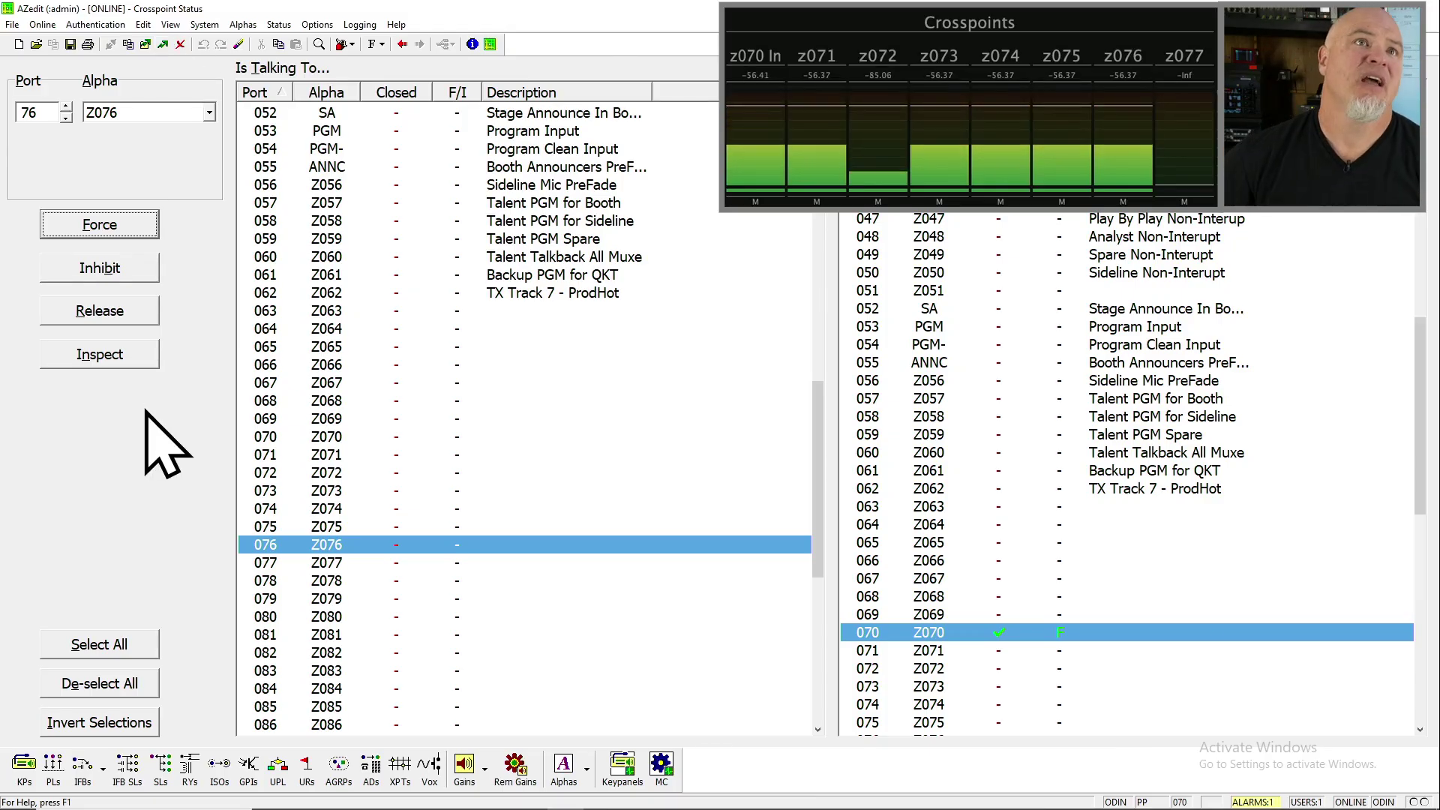
# Step the Port selector back down toward port 70.
pyautogui.click(66, 118)
pyautogui.click(66, 118)
pyautogui.click(66, 118)
pyautogui.click(66, 118)
pyautogui.click(66, 118)
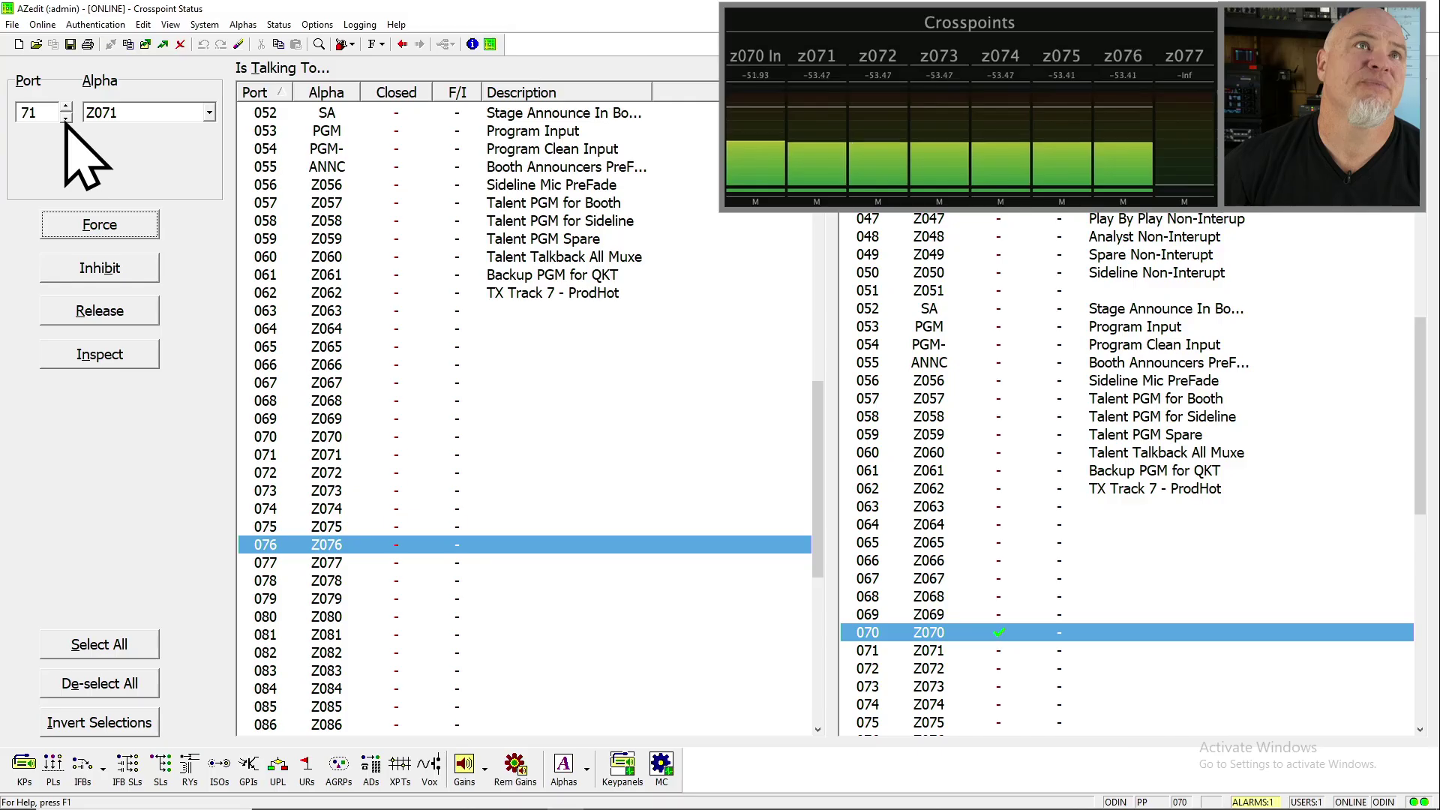
pyautogui.click(66, 118)
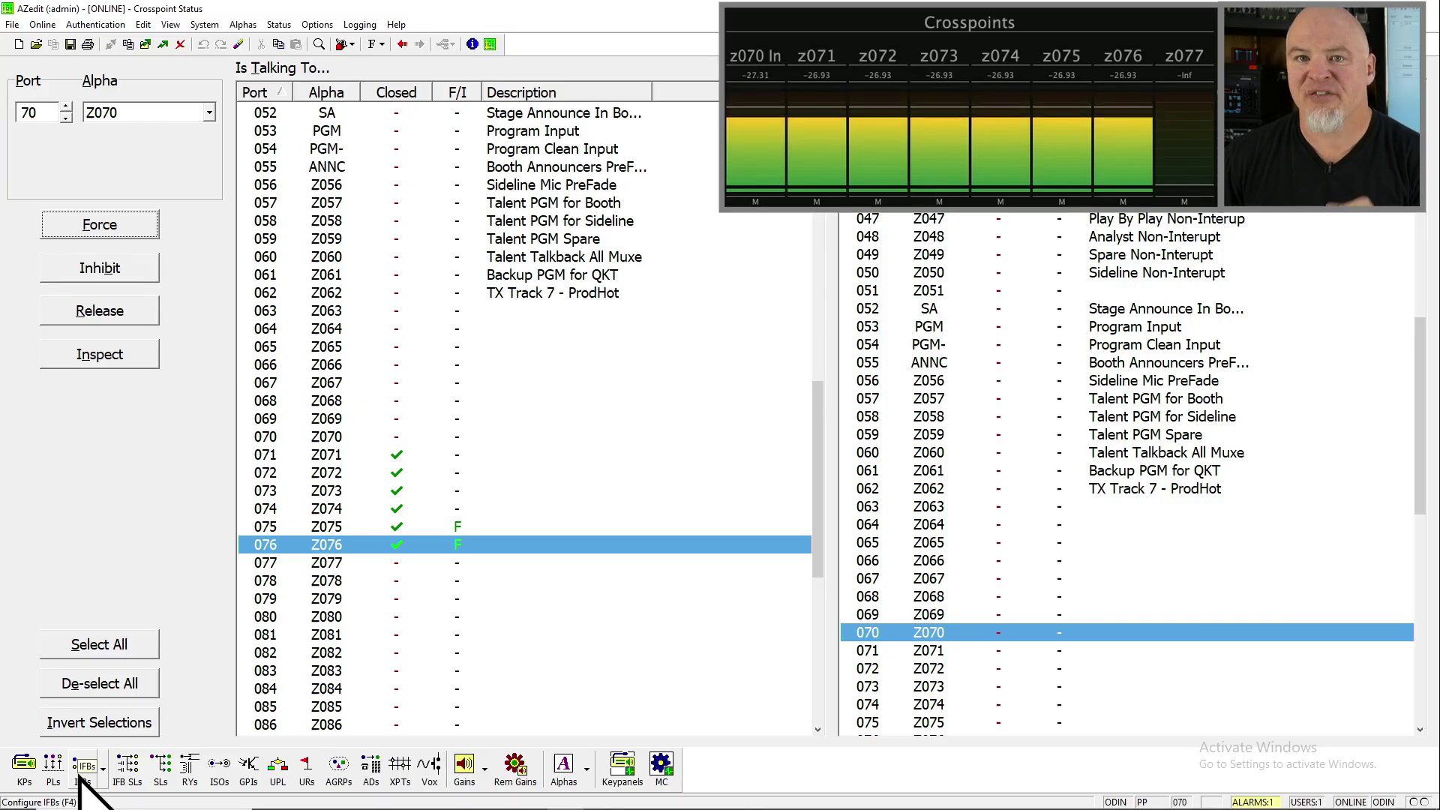
# Bring up the IFBs list from the bottom toolbar.
pyautogui.click(83, 773)
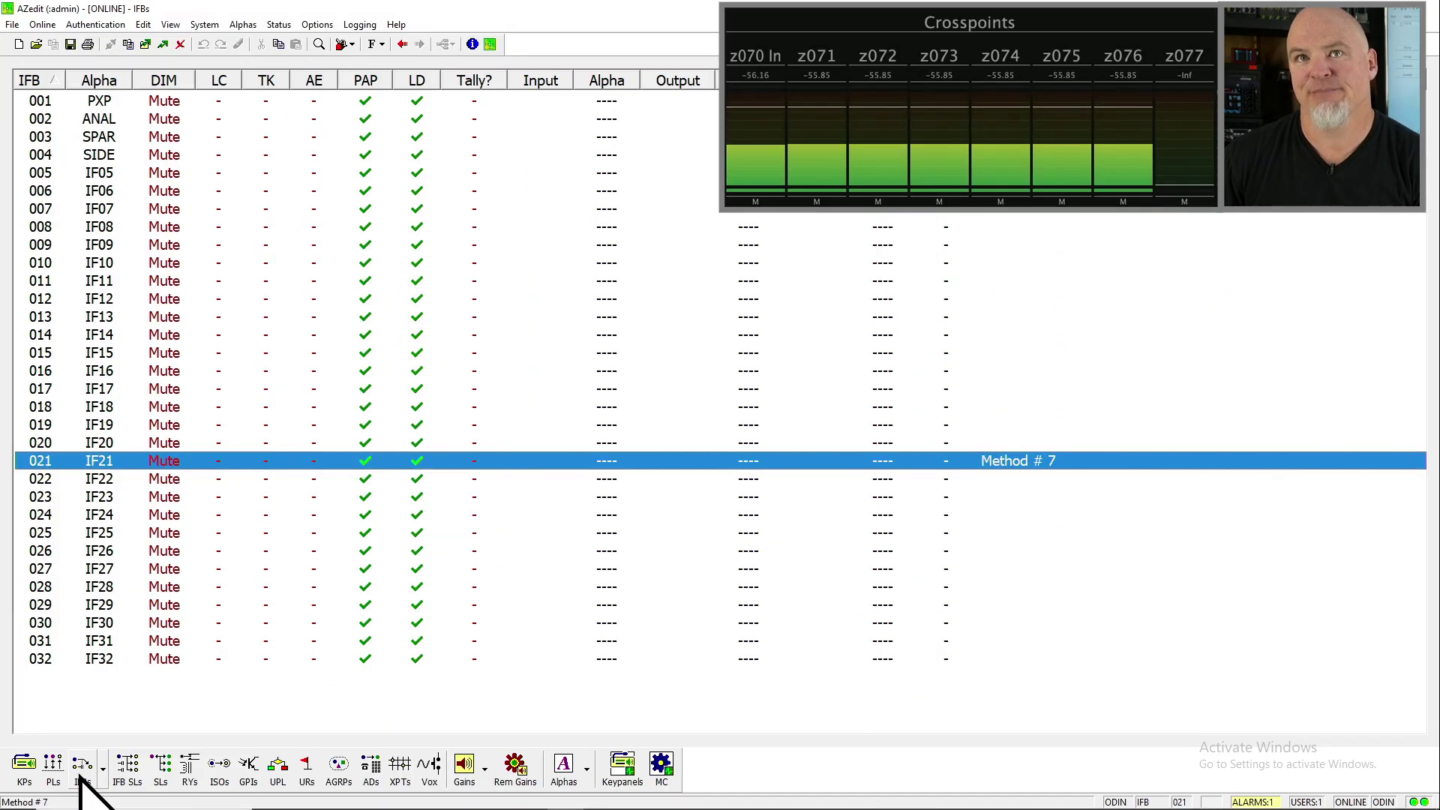
# Select IFB 021 (Method # 7) and open its Edit IFB dialog.
pyautogui.click(1027, 479)
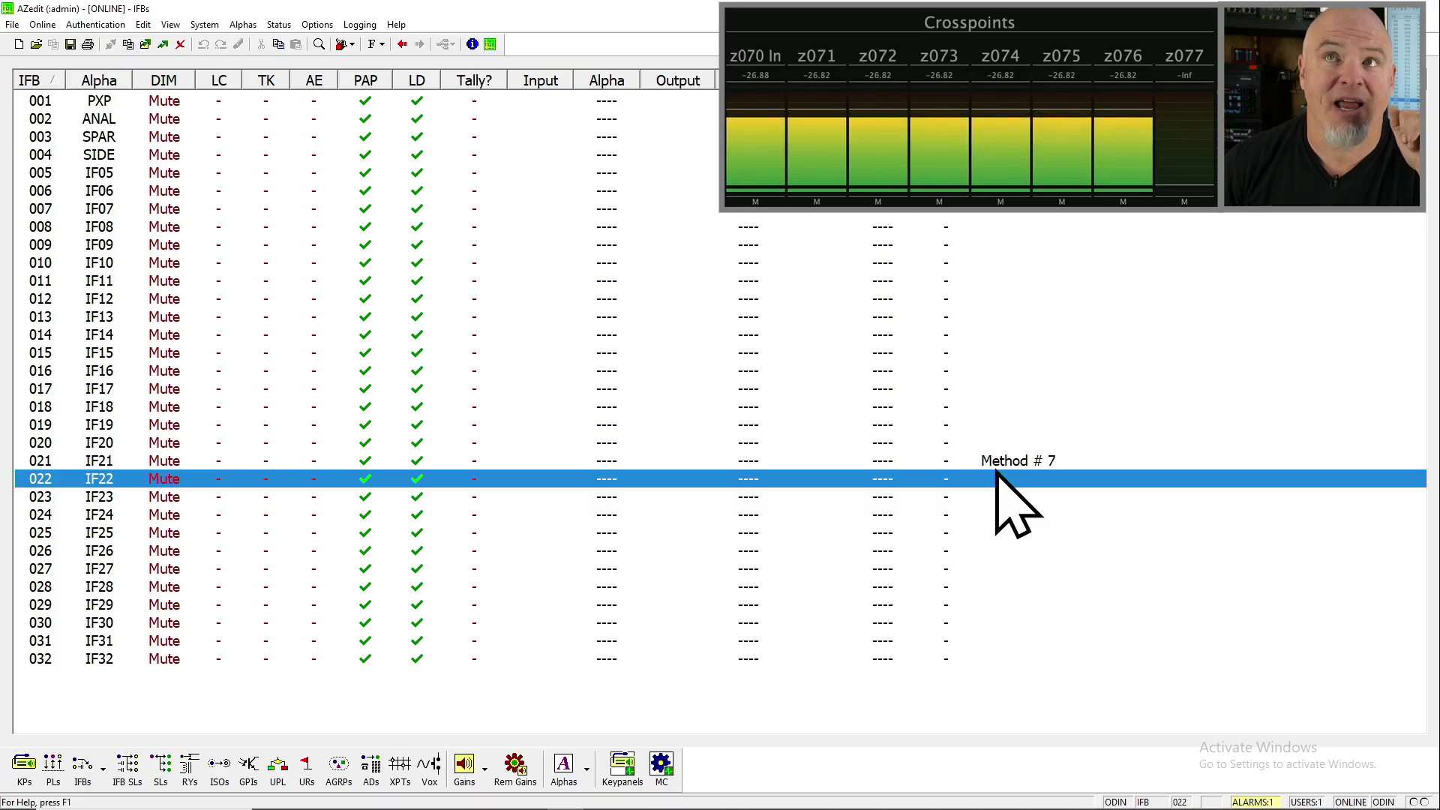
pyautogui.click(1008, 464)
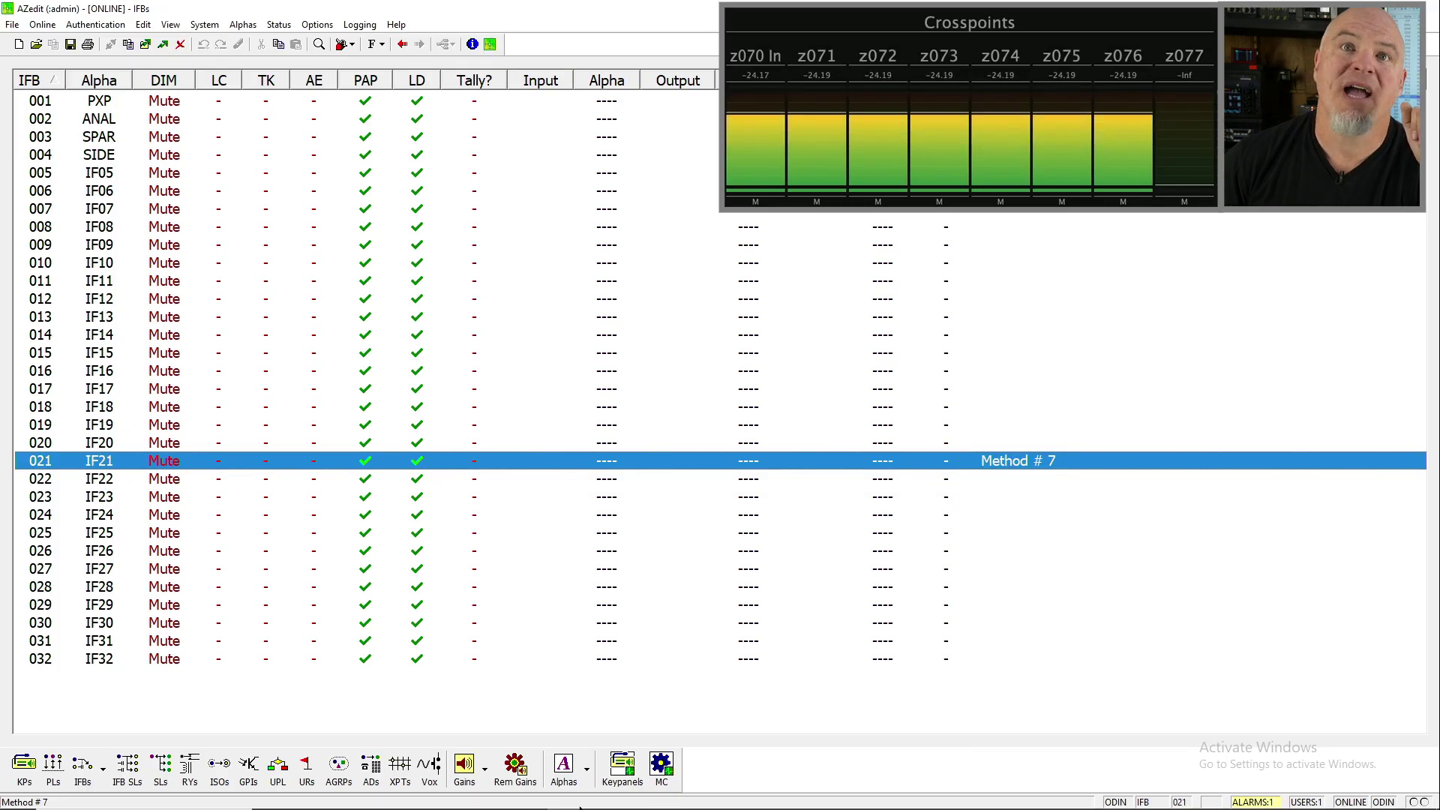
pyautogui.click(906, 474)
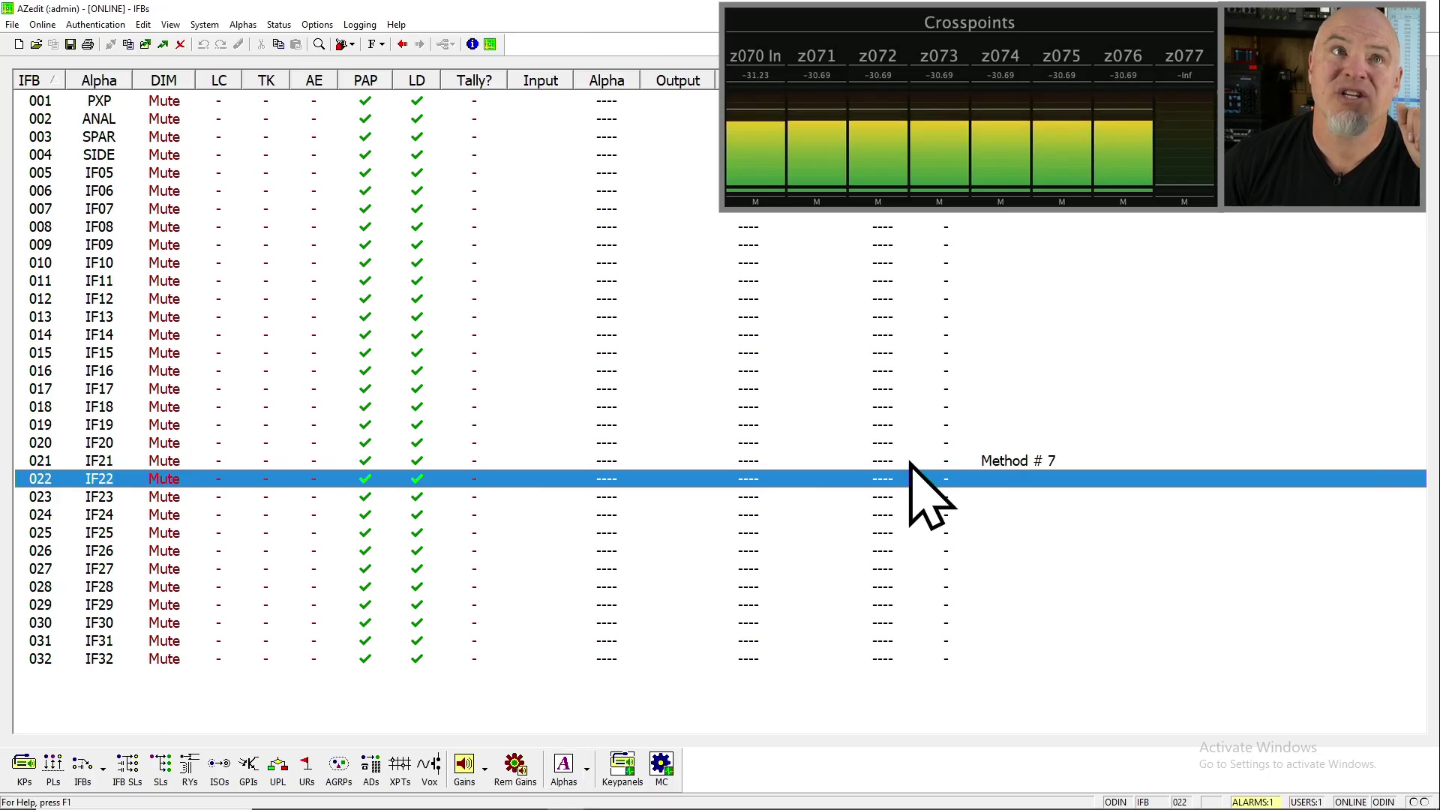
pyautogui.click(112, 459)
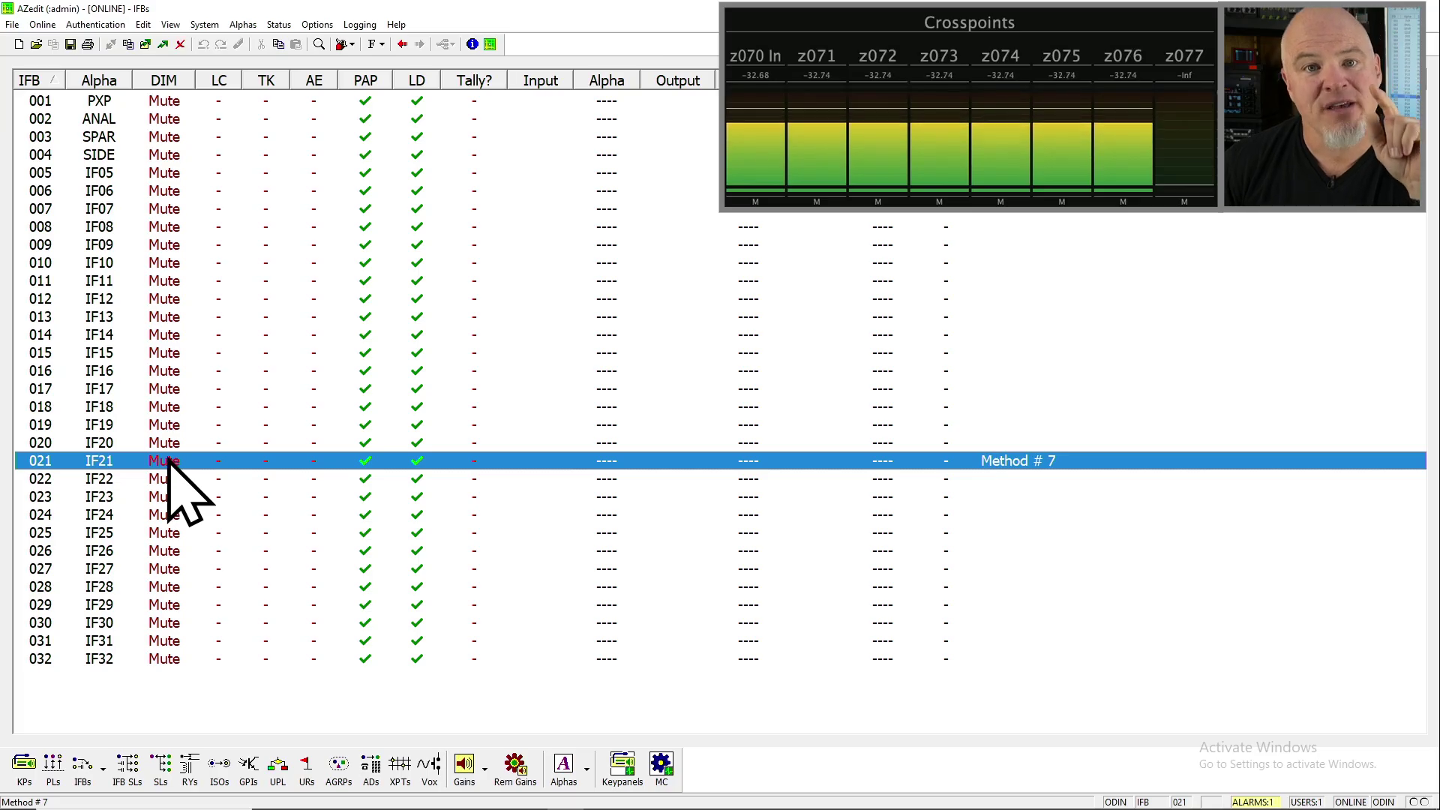
pyautogui.click(1070, 551)
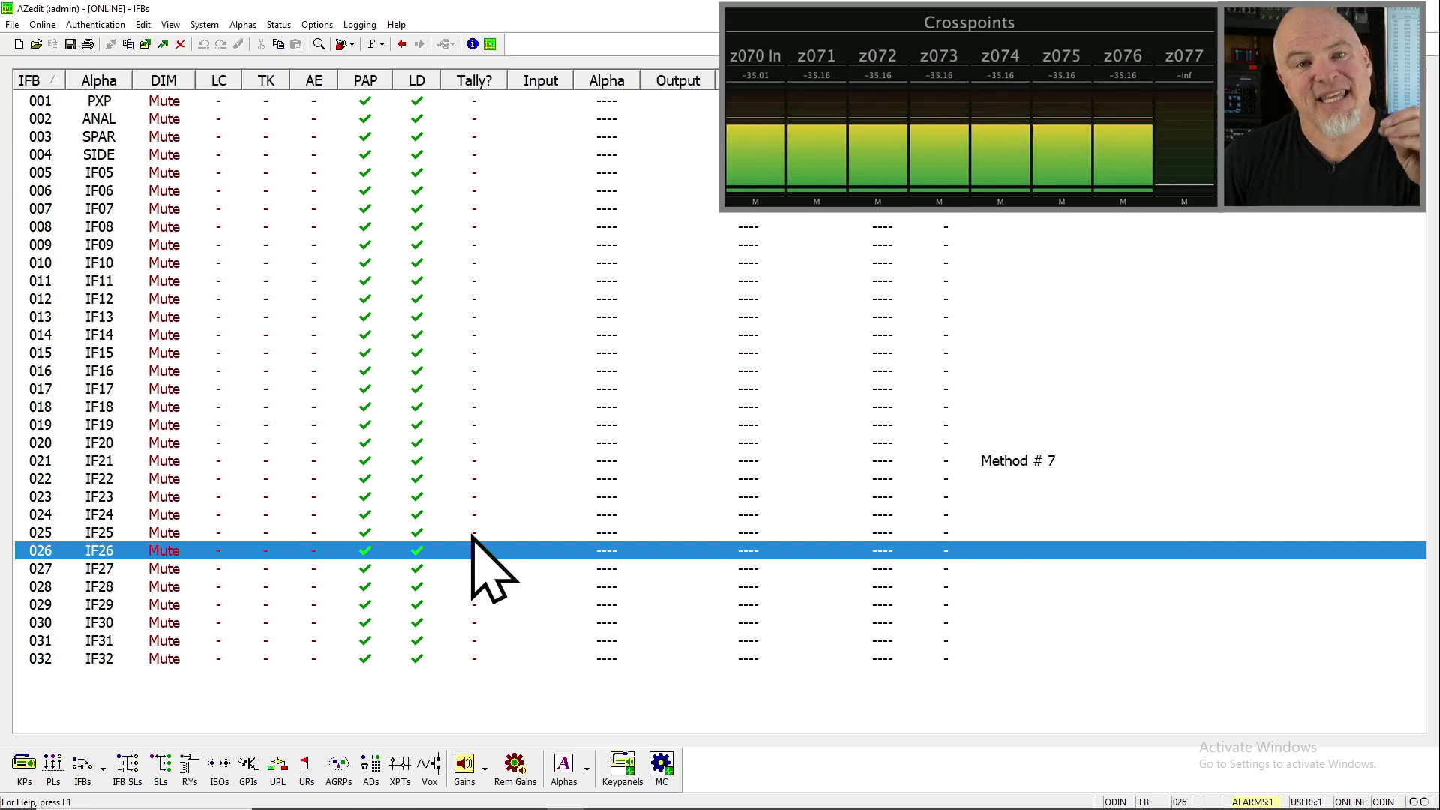
pyautogui.click(911, 449)
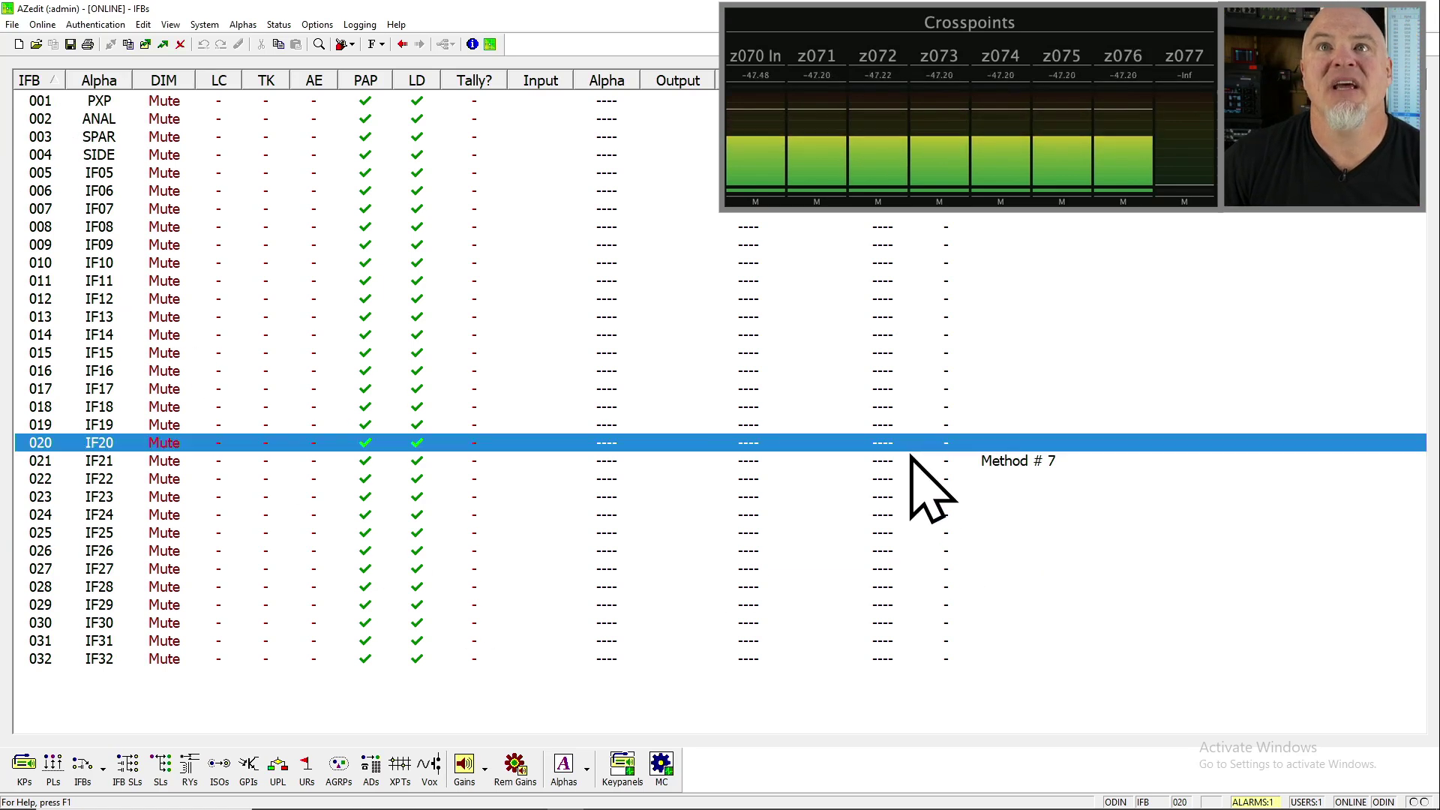
pyautogui.click(911, 458)
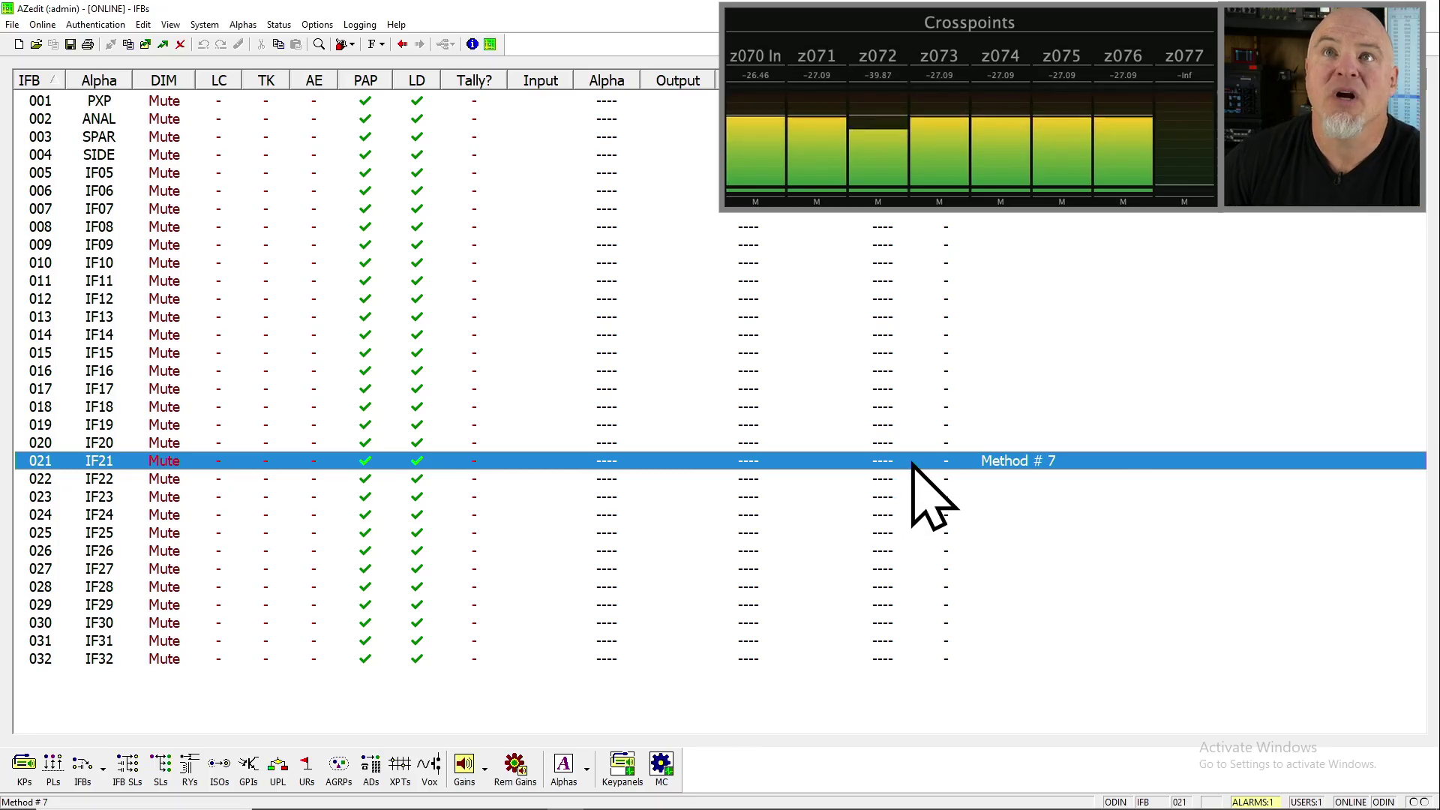
pyautogui.doubleClick(913, 464)
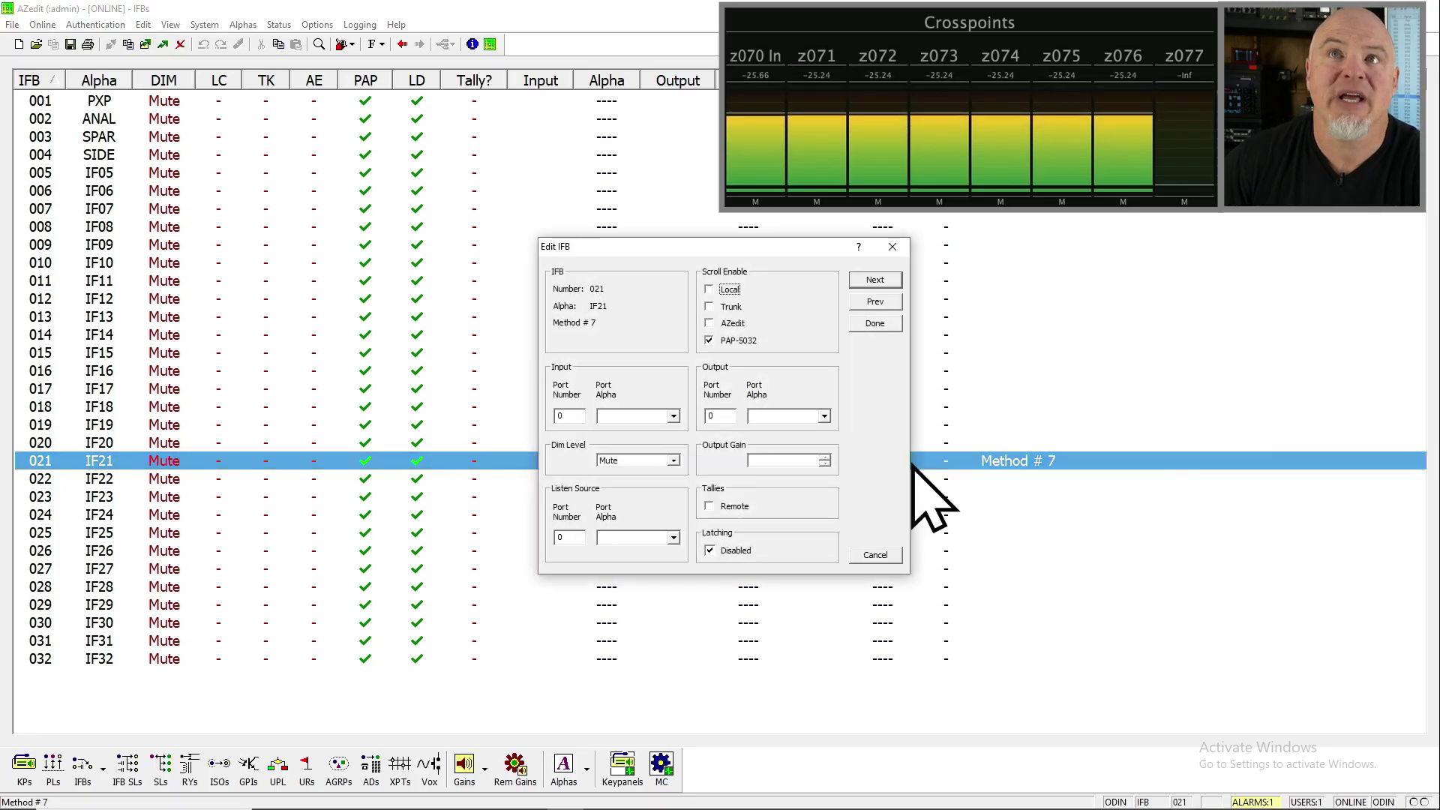
# Give IFB 21 input port 70 and output port 77, save, and send it to the intercom.
pyautogui.doubleClick(570, 417)
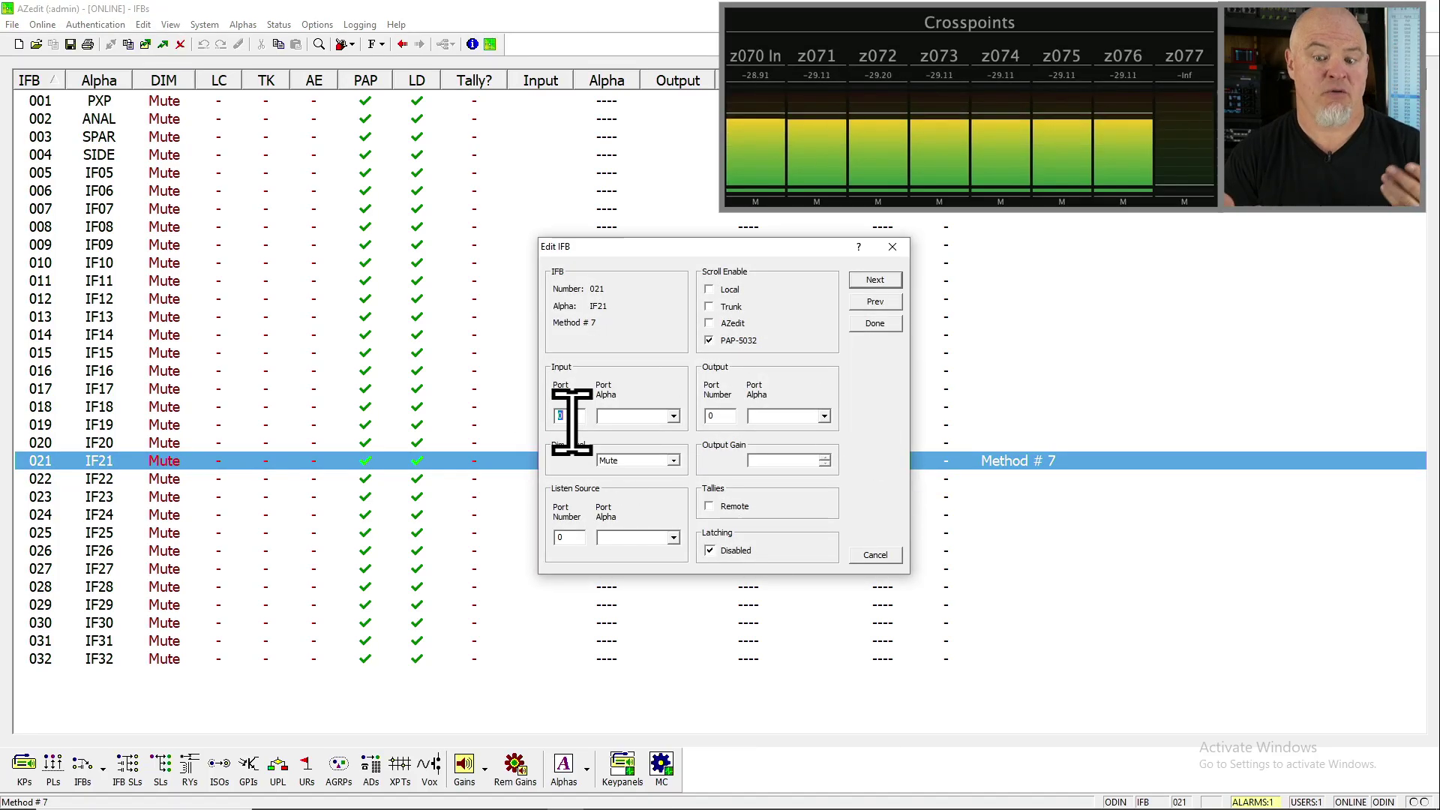
pyautogui.write('7')
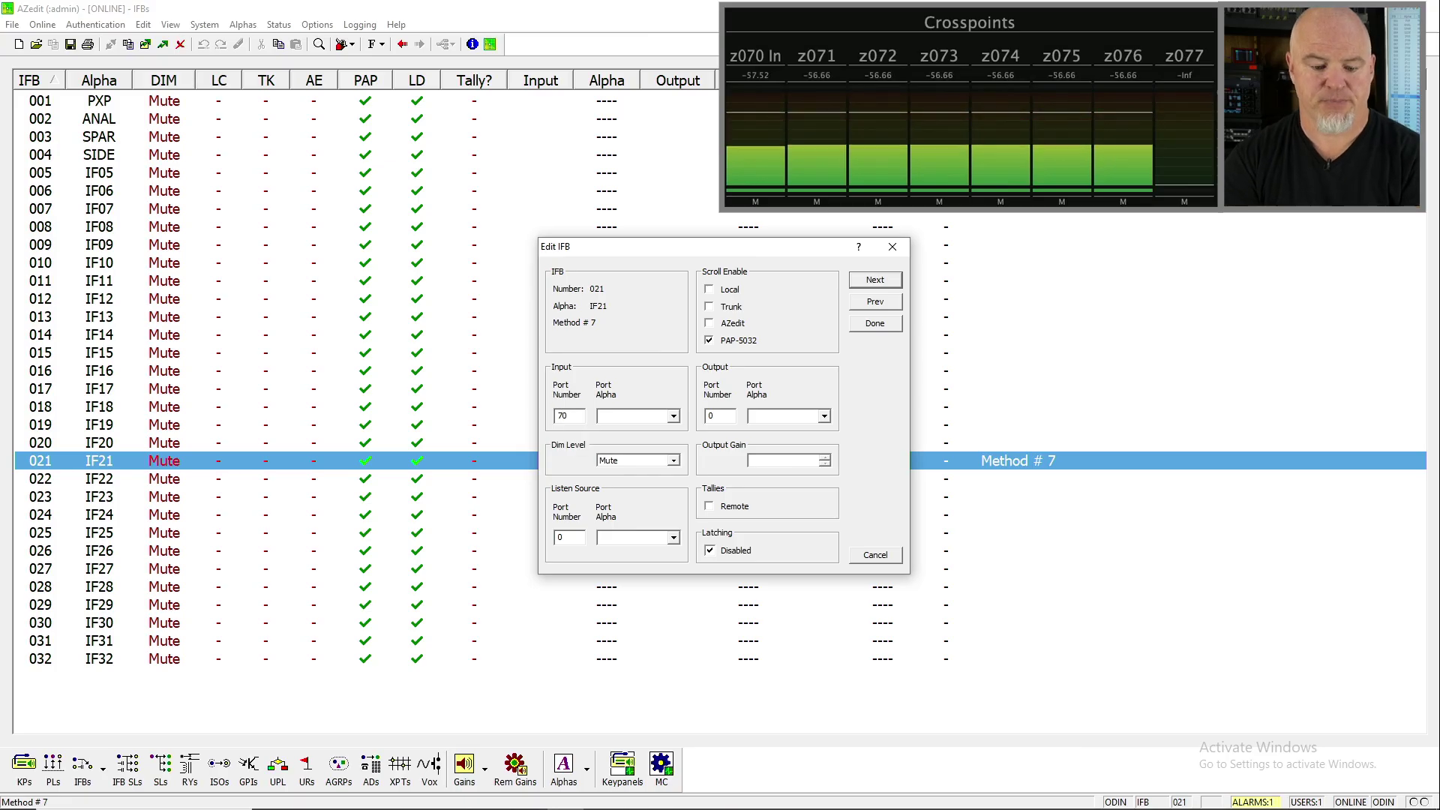
pyautogui.press('Tab')
pyautogui.press('Tab')
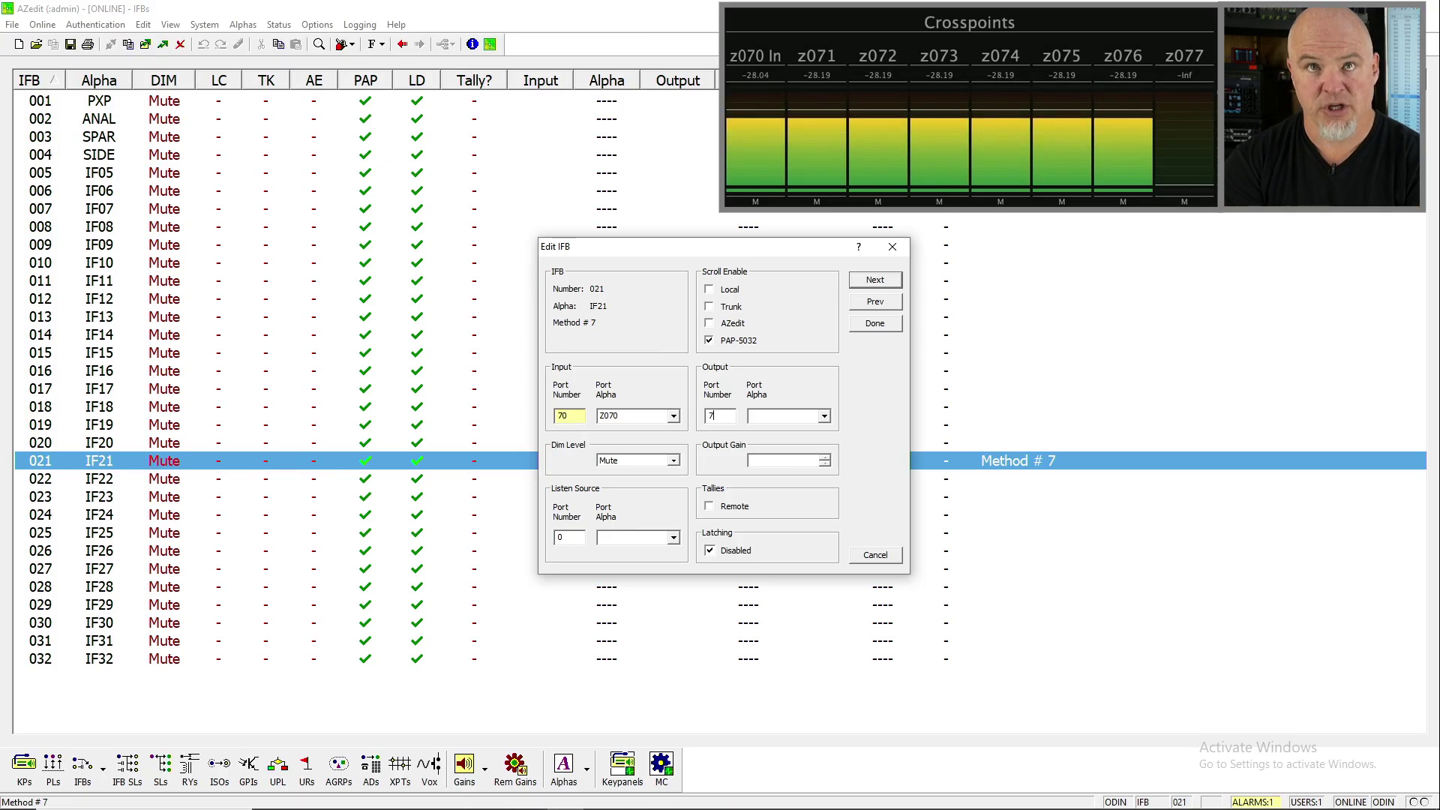
pyautogui.write('77')
pyautogui.press('Tab')
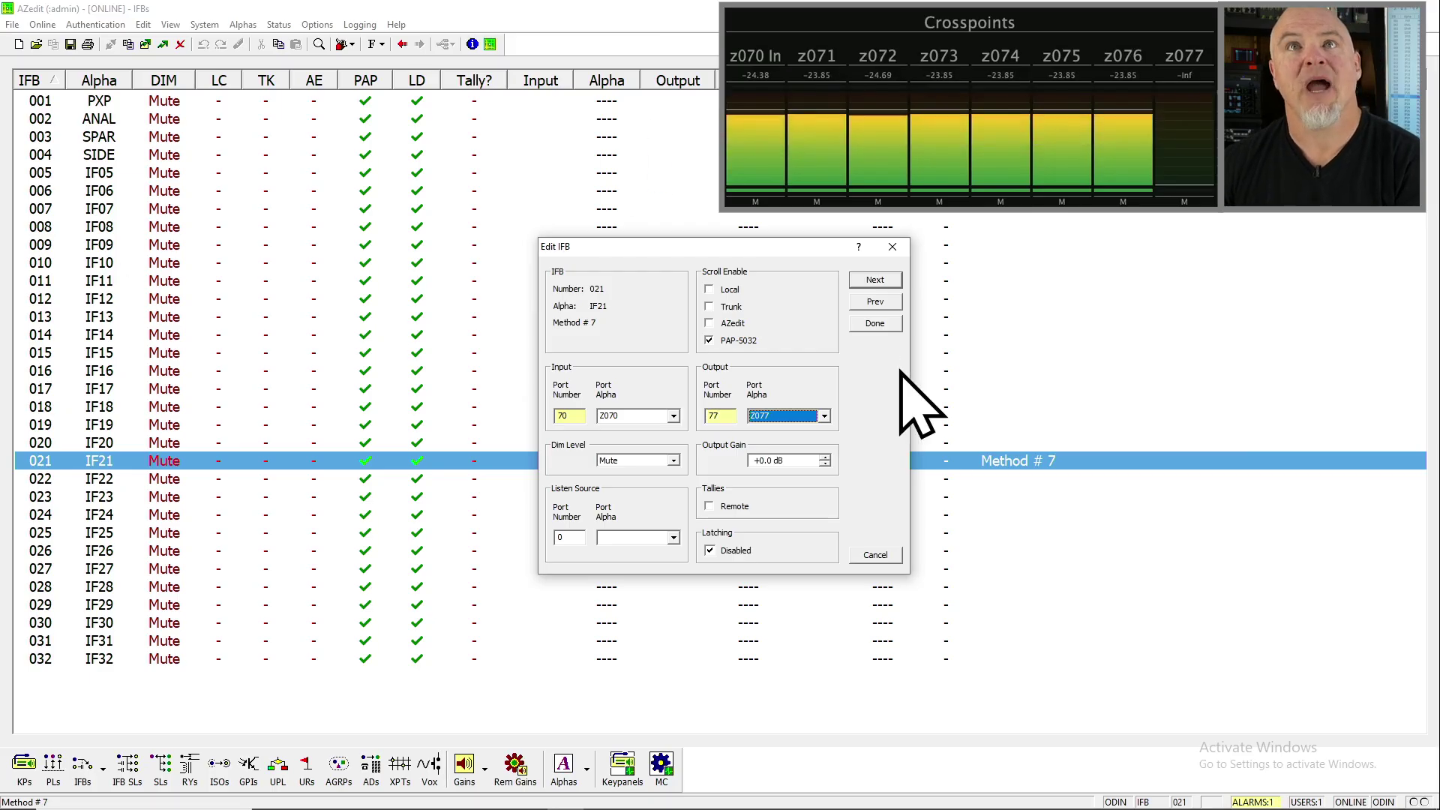
pyautogui.click(876, 324)
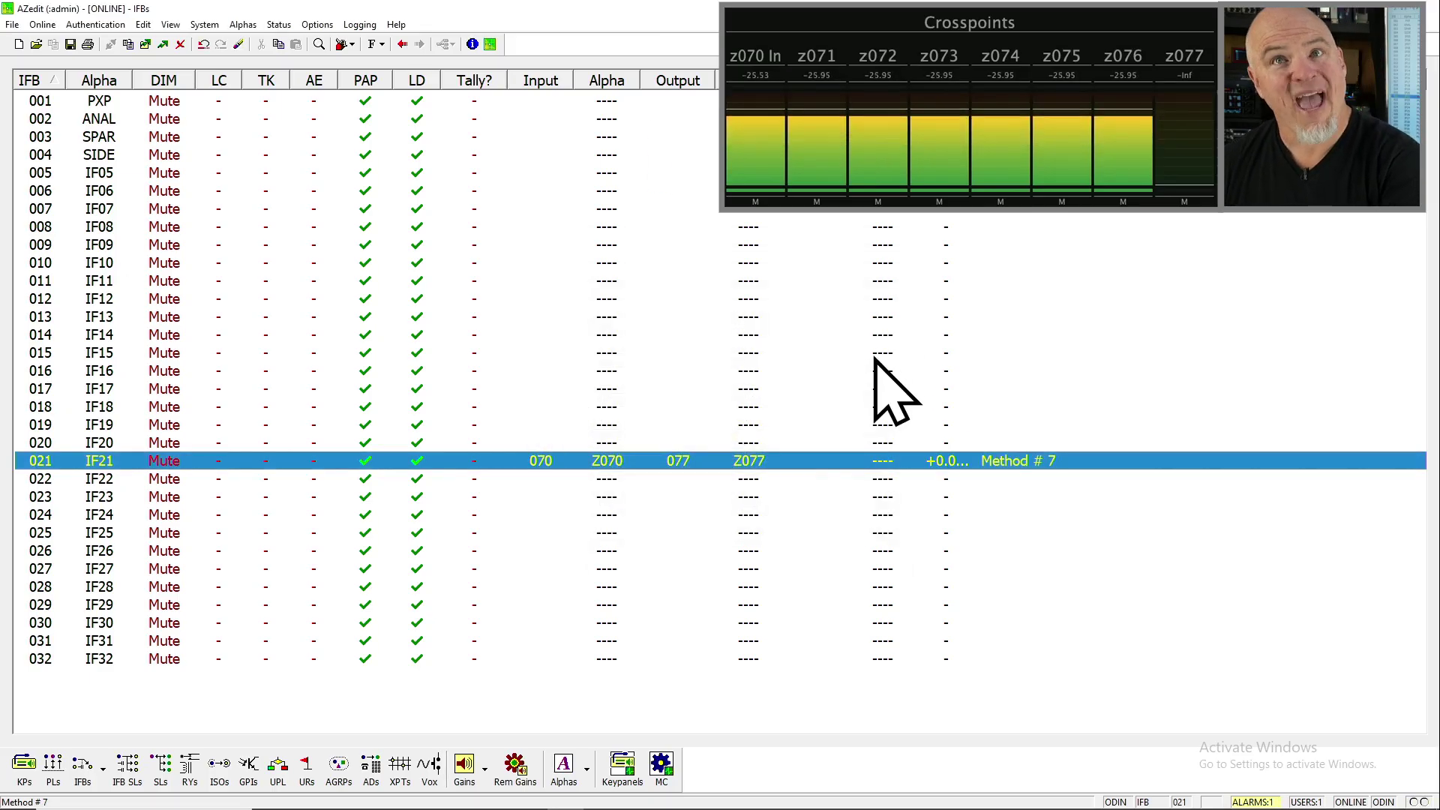
pyautogui.press('F9')
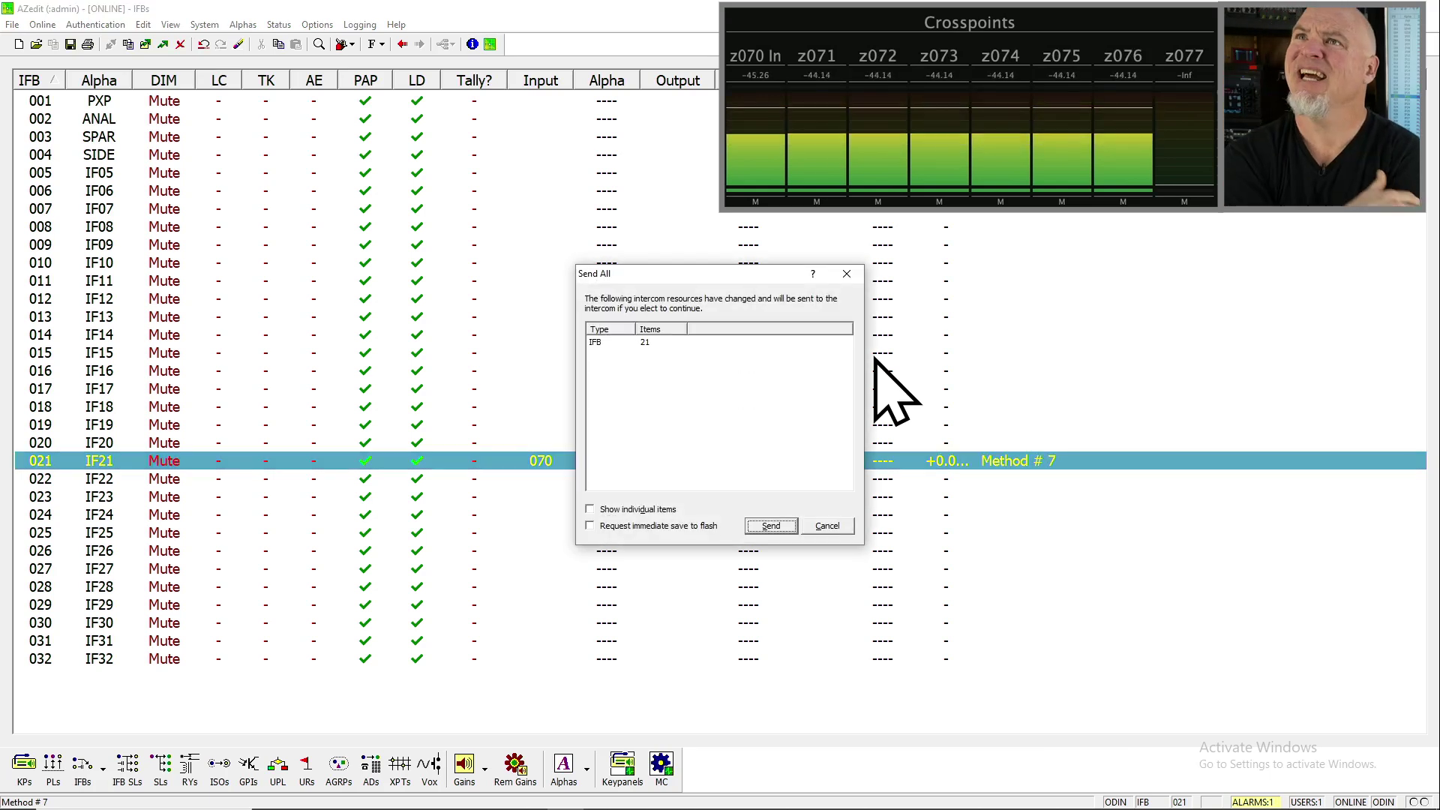
pyautogui.press('Return')
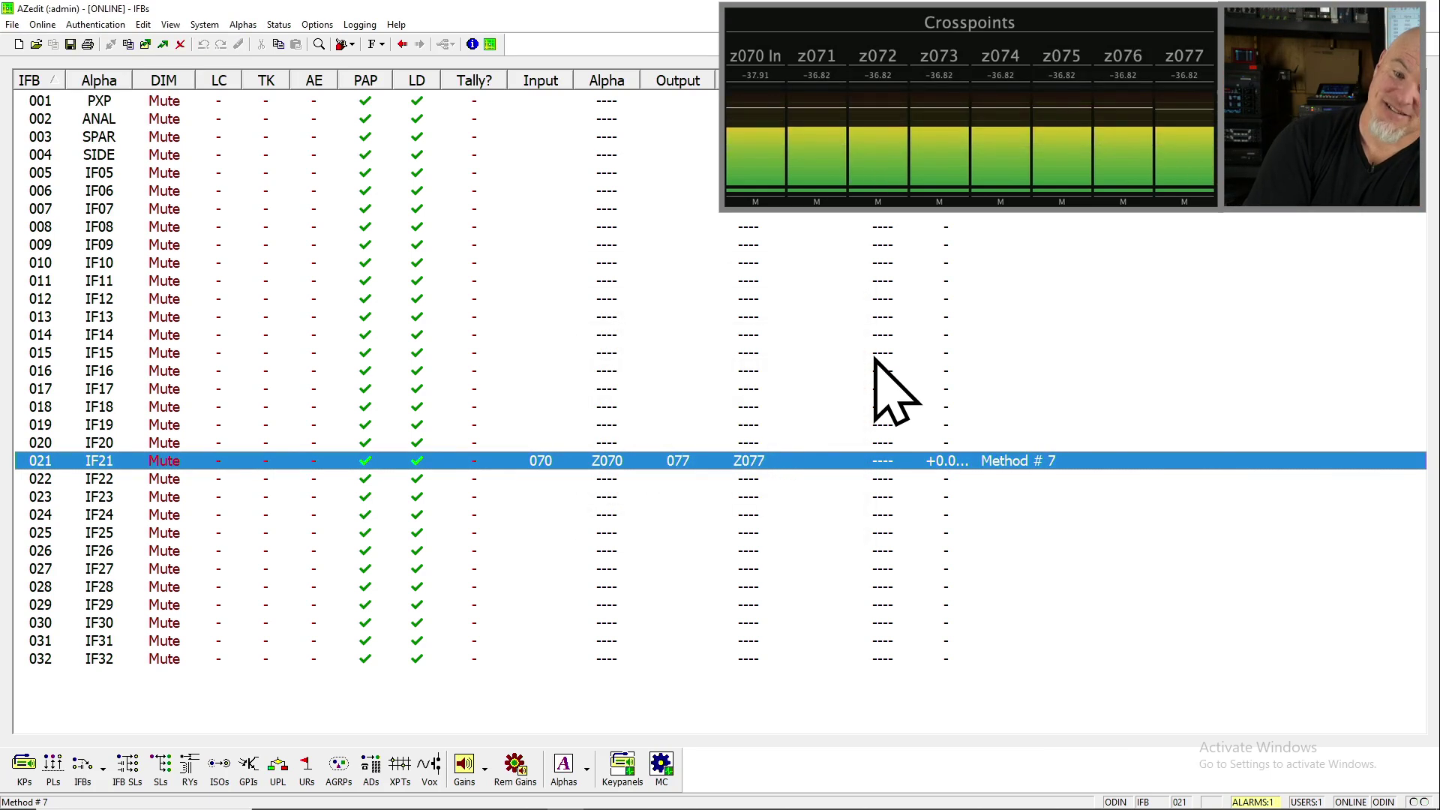